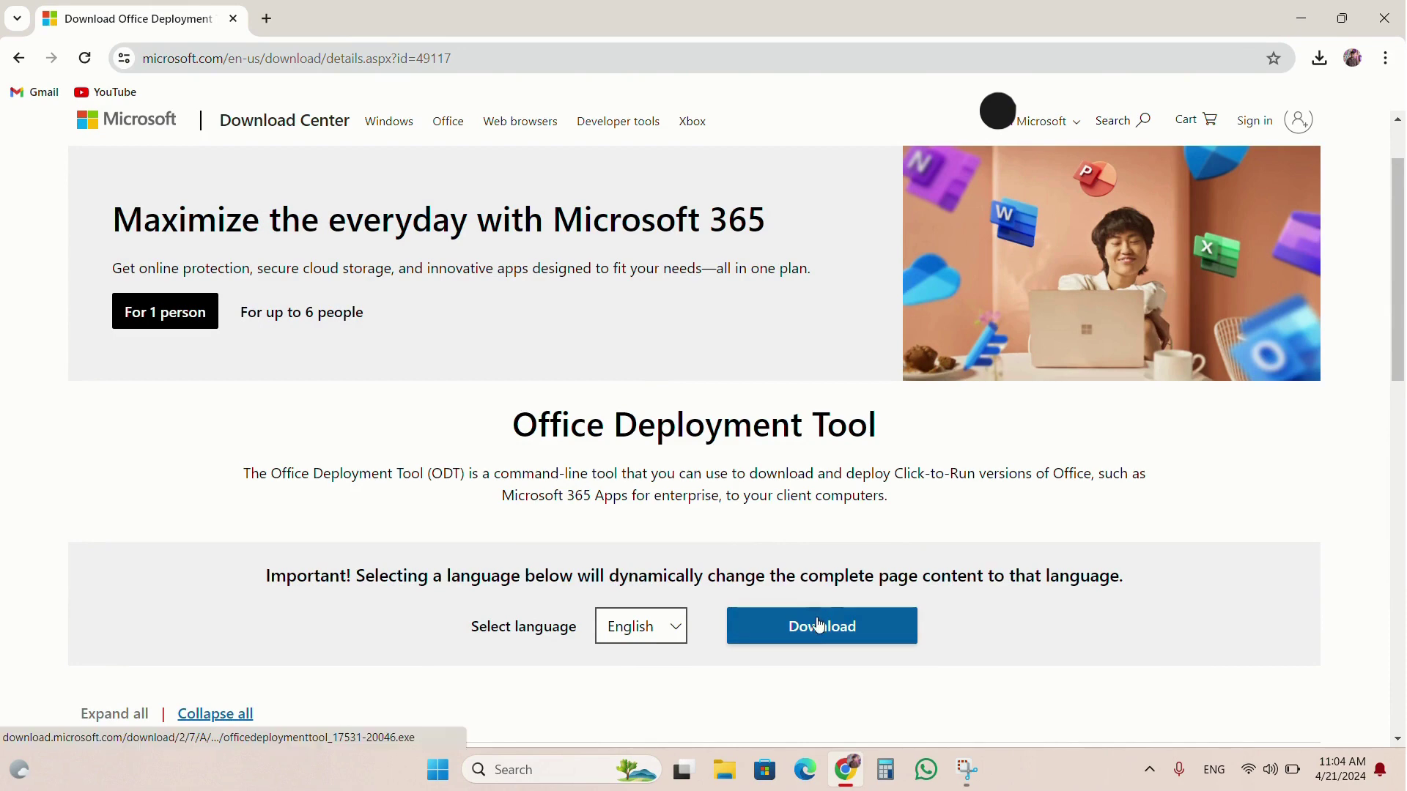
# Download officedeploymenttool_17531-20046.exe from the Download Center and minimize Chrome.
pyautogui.click(819, 624)
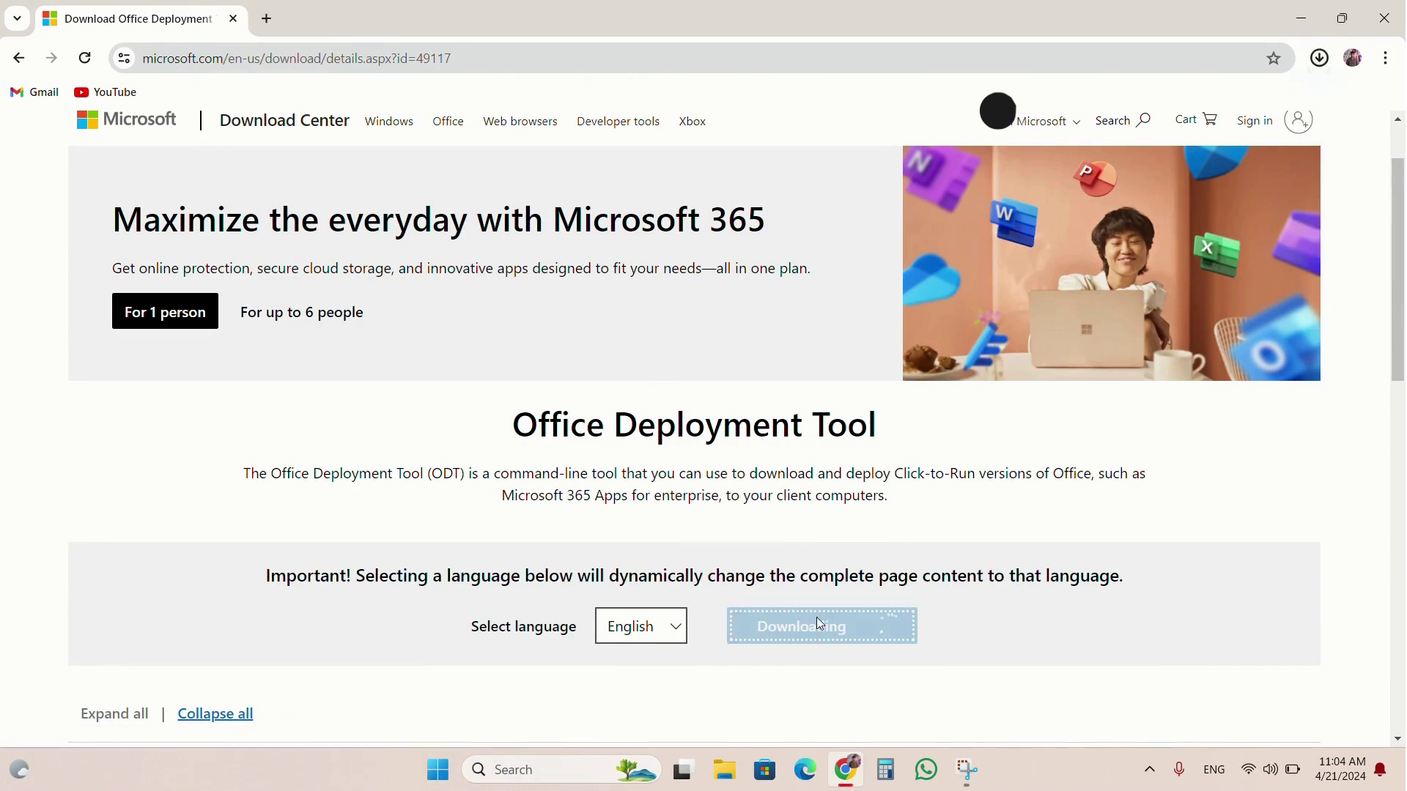
pyautogui.click(1303, 11)
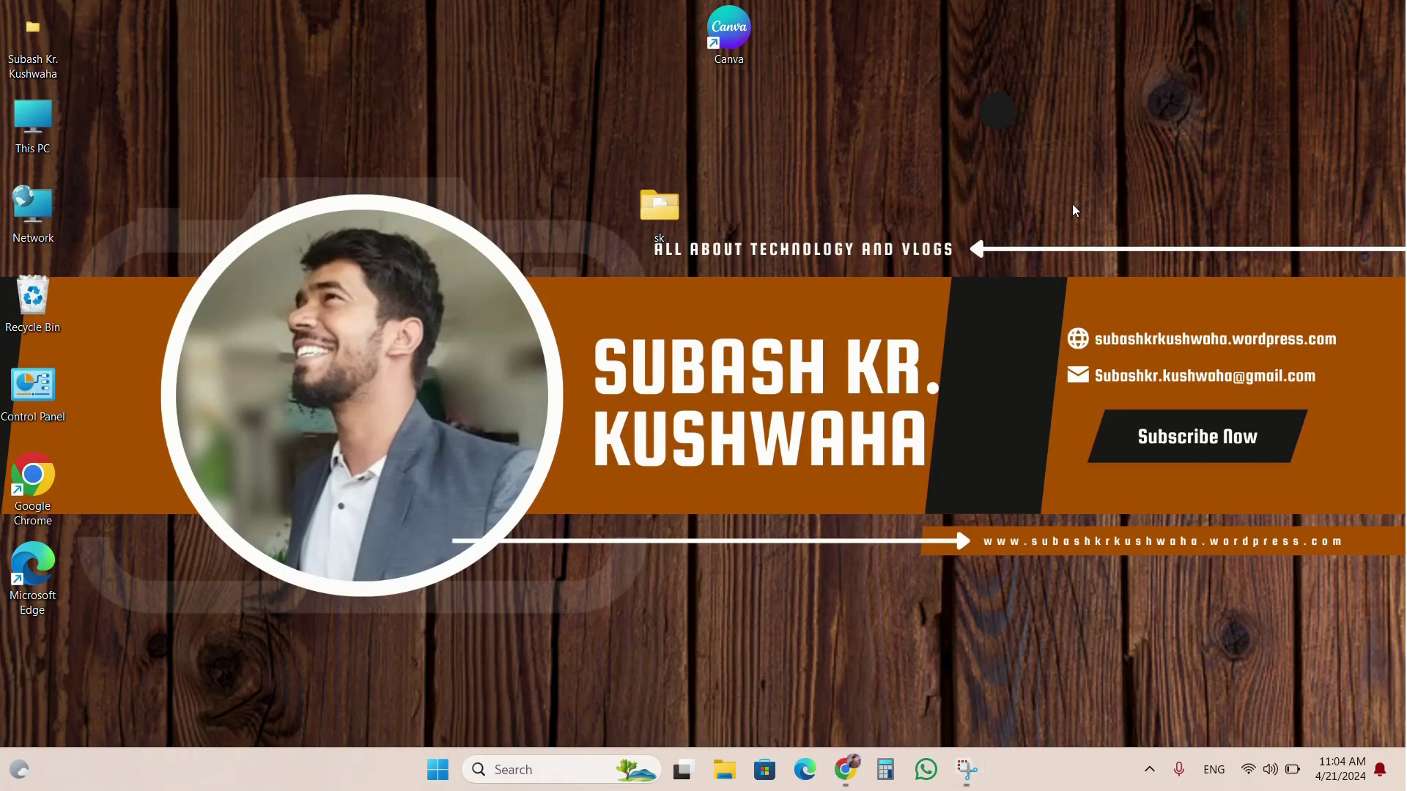
# Create a new desktop folder named 'Office' and return to the Chrome download page.
pyautogui.rightClick(1074, 210)
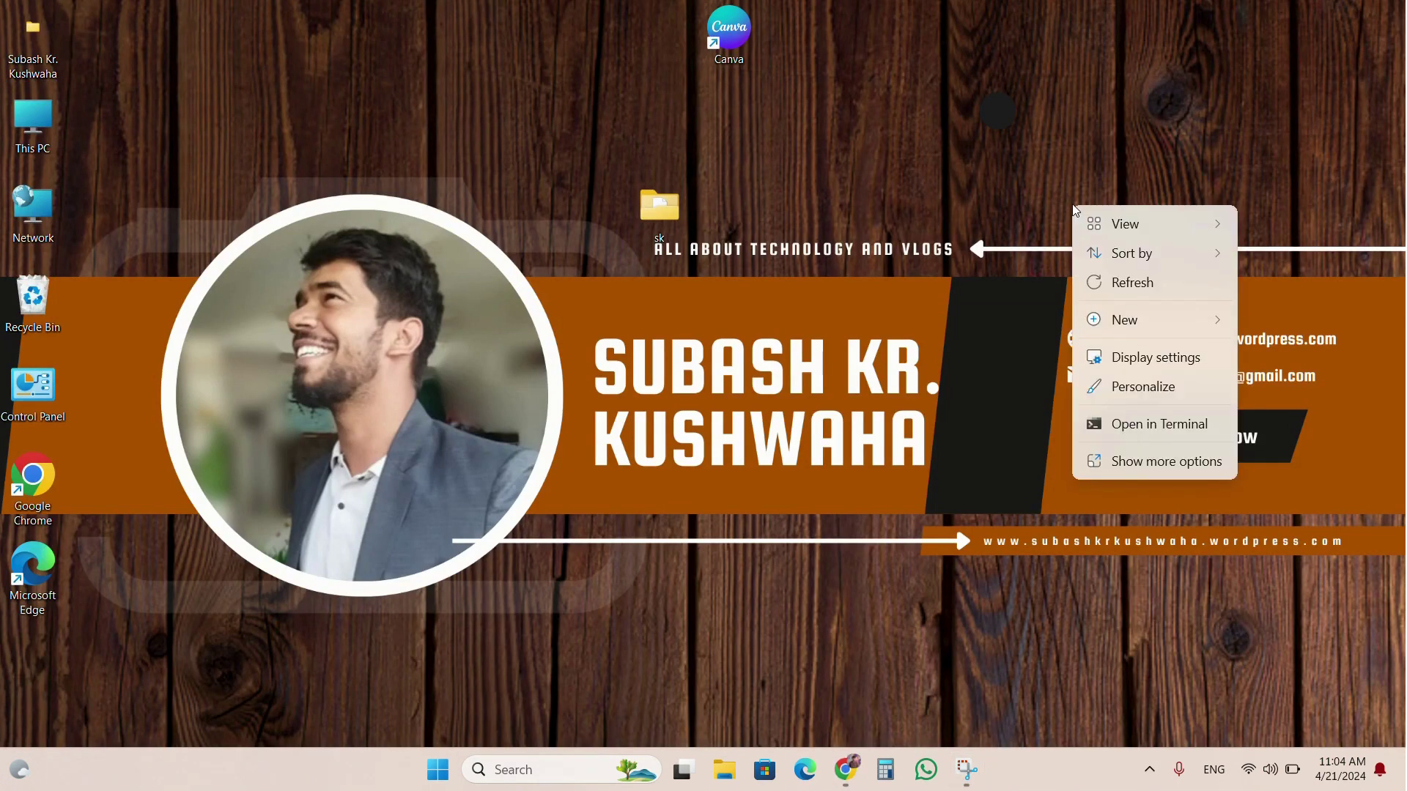
pyautogui.moveTo(1116, 328)
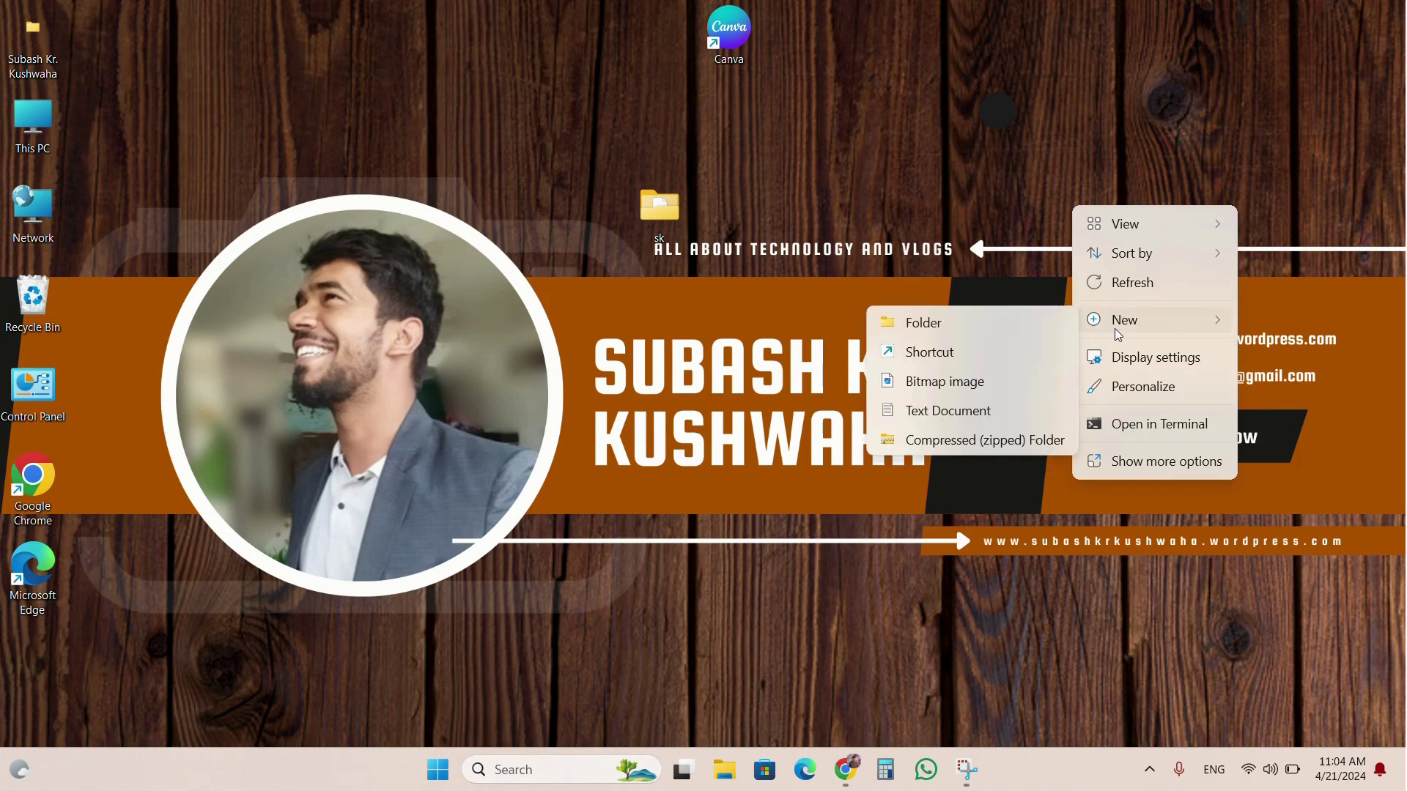
pyautogui.click(890, 324)
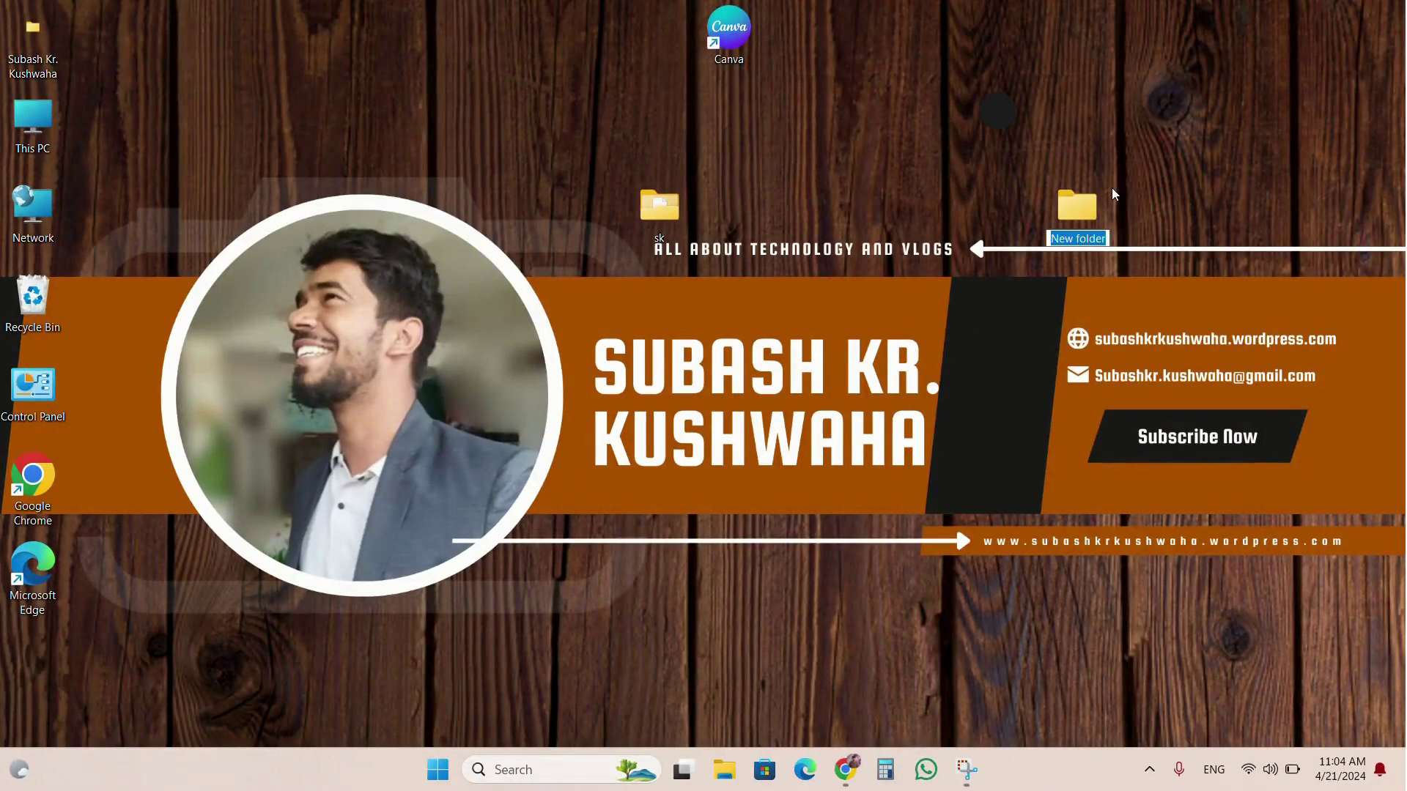
pyautogui.write('Offic')
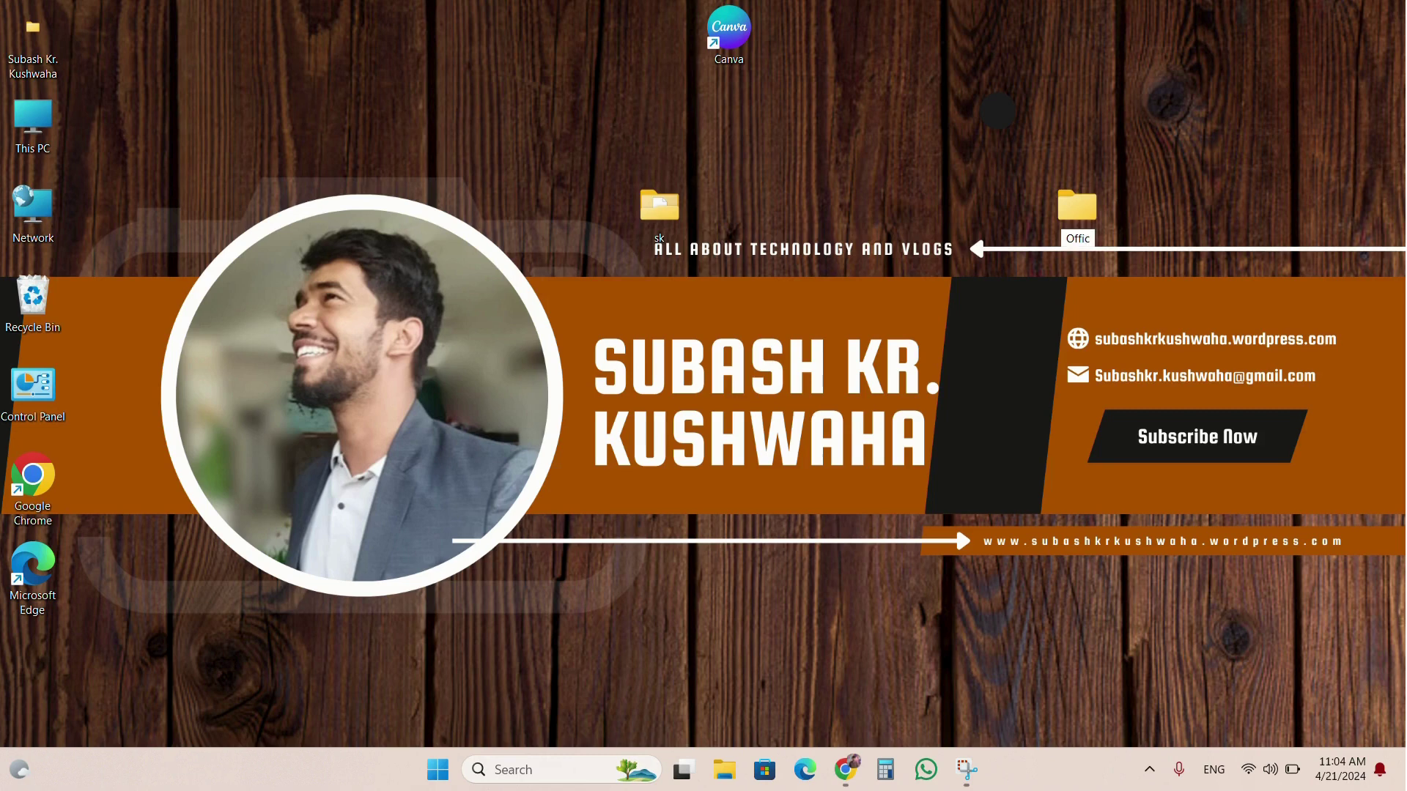
pyautogui.write('e')
pyautogui.press('Return')
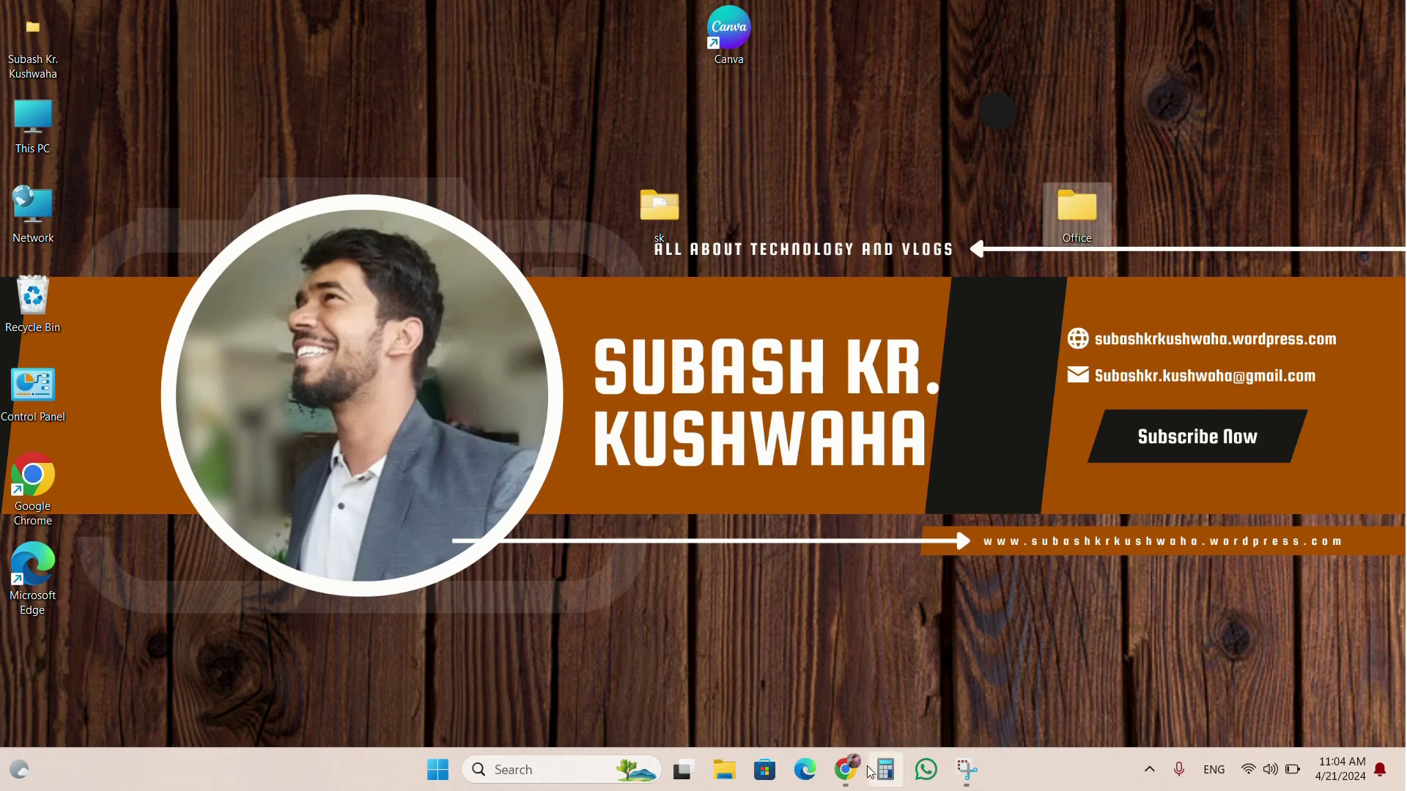
pyautogui.click(843, 771)
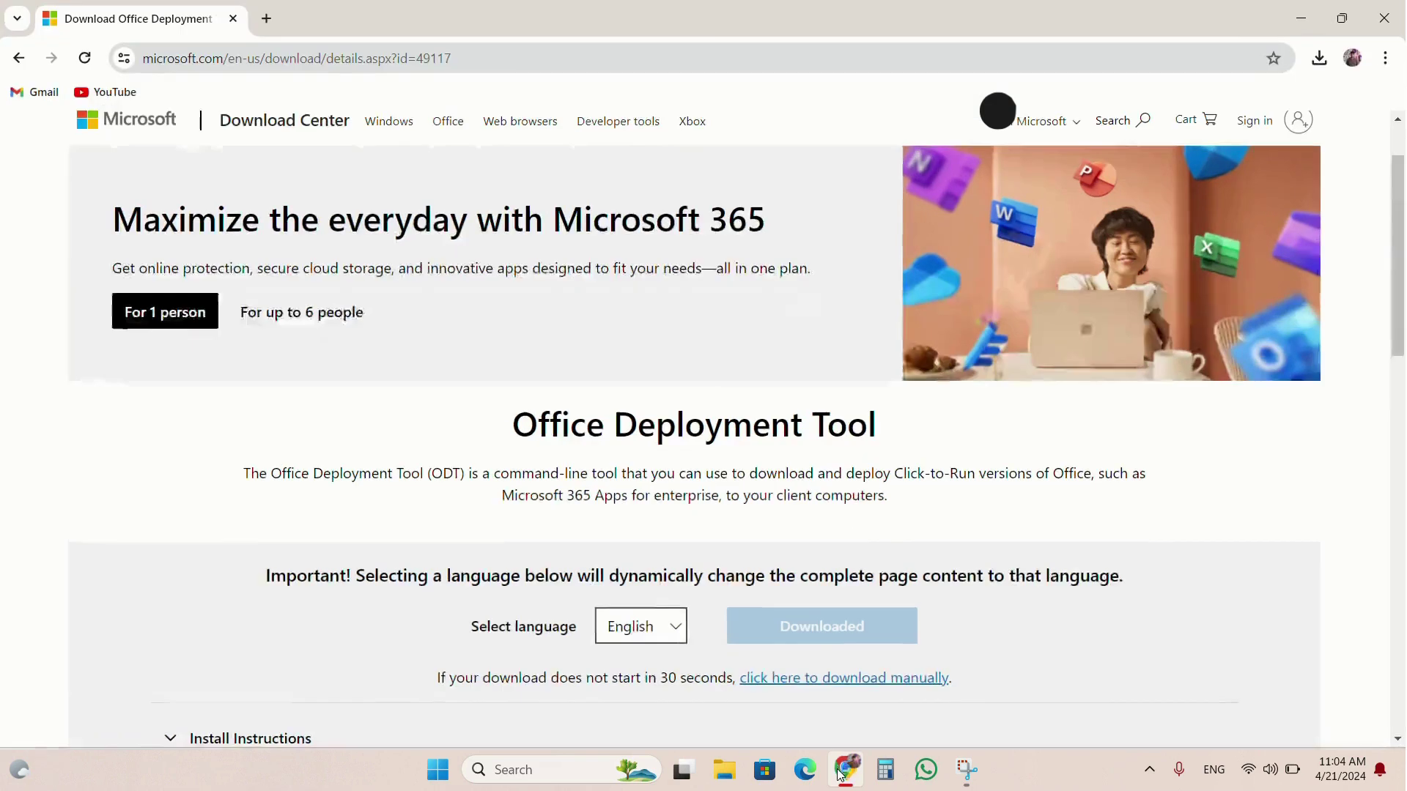
# Launch the downloaded Office Deployment Tool and accept its license terms.
pyautogui.click(1325, 67)
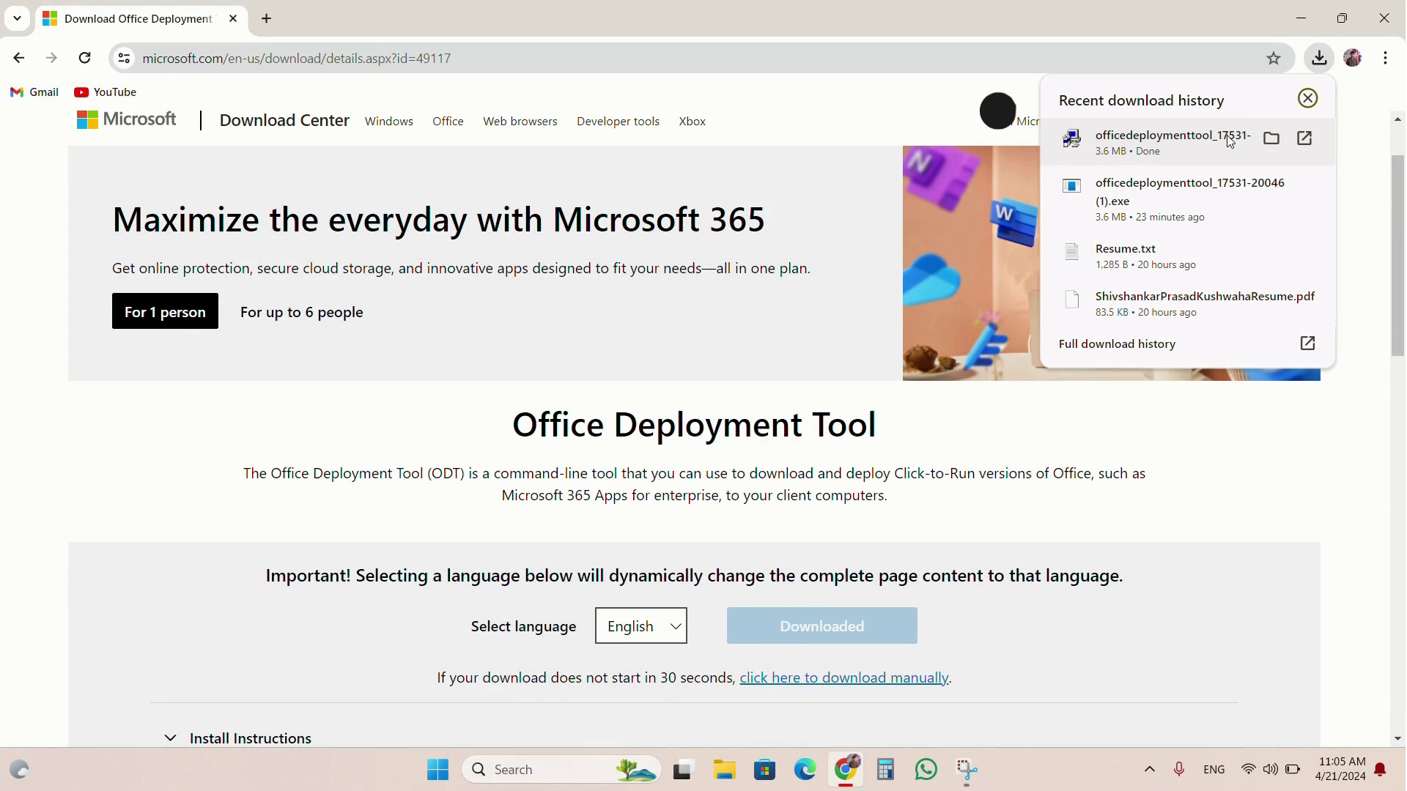
pyautogui.click(1231, 142)
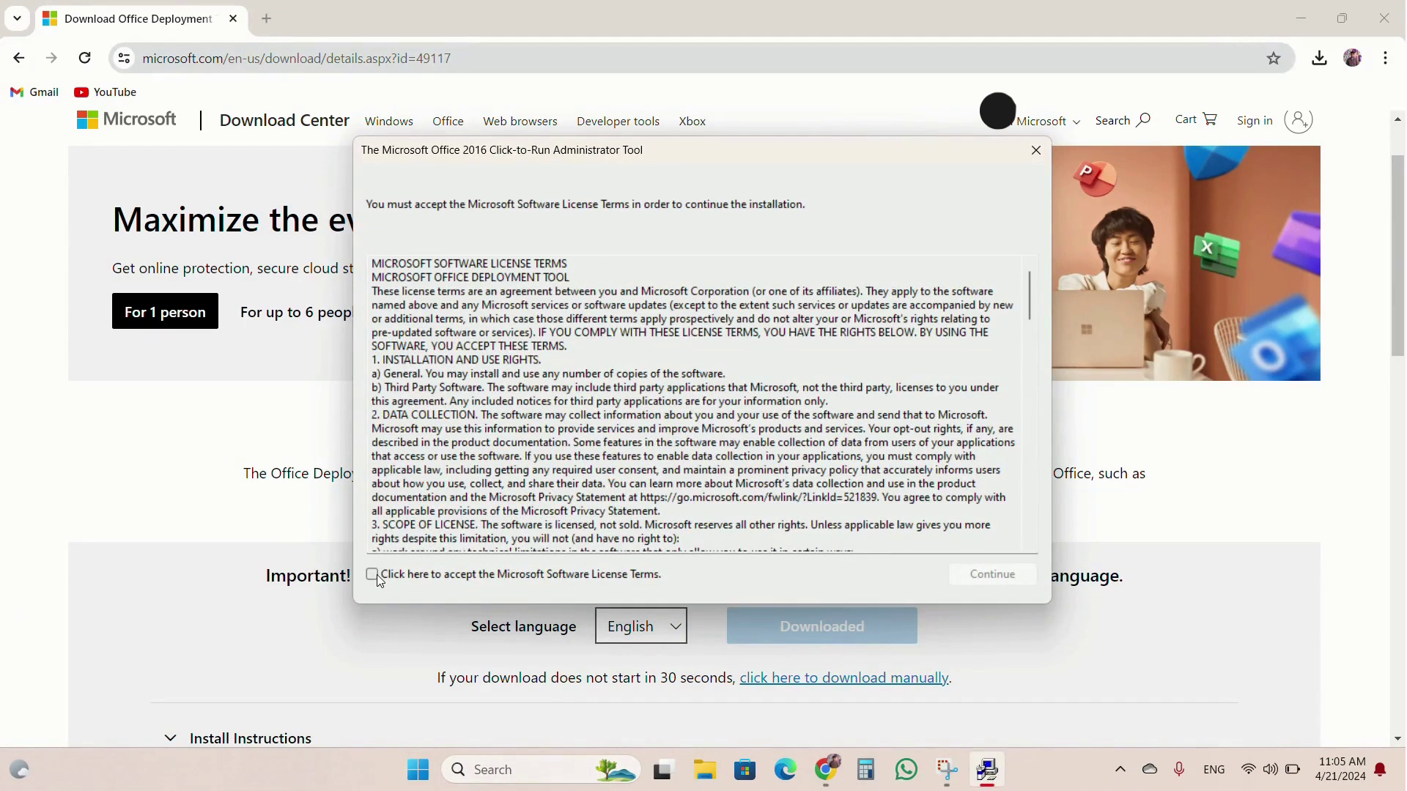
pyautogui.click(372, 575)
pyautogui.scroll(-20, 696, 403)
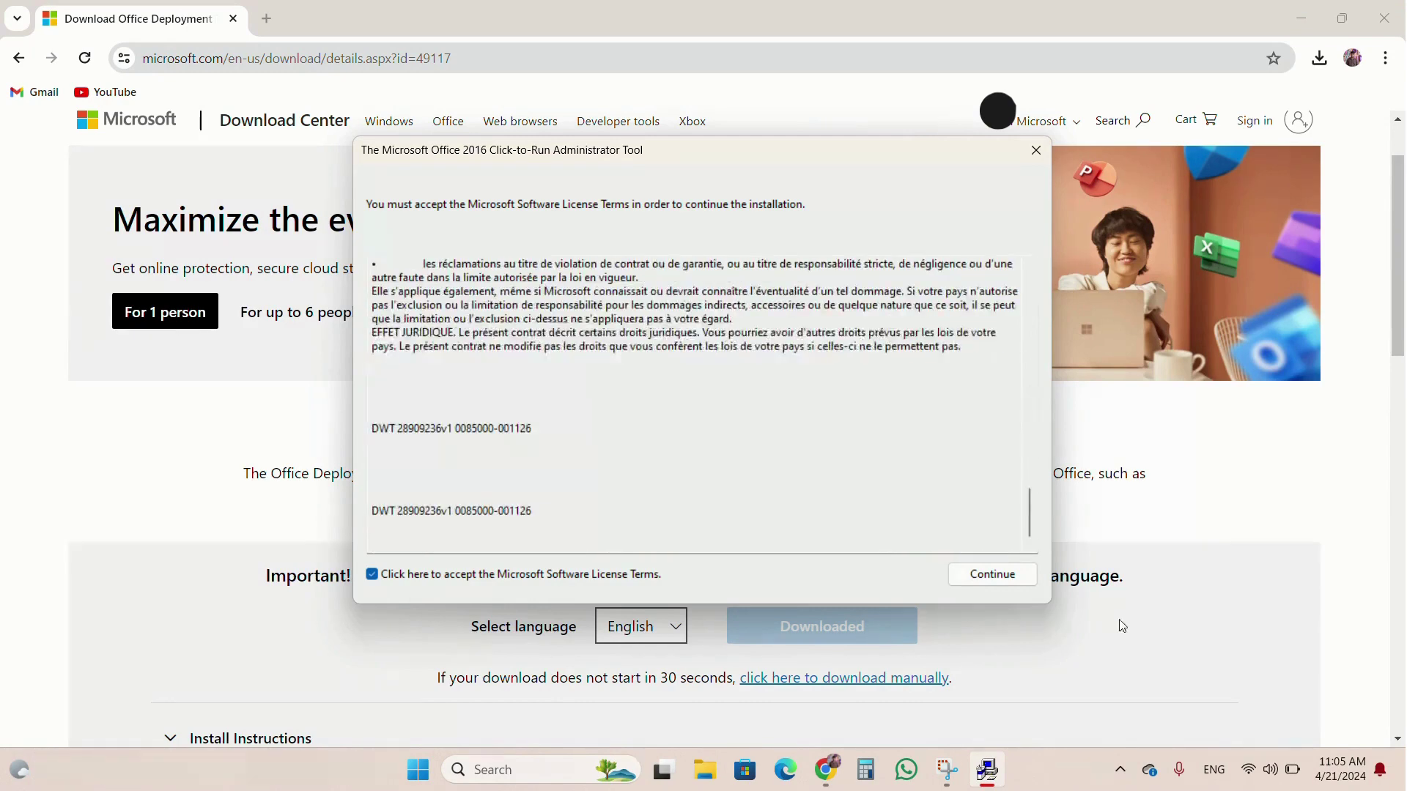
pyautogui.click(997, 574)
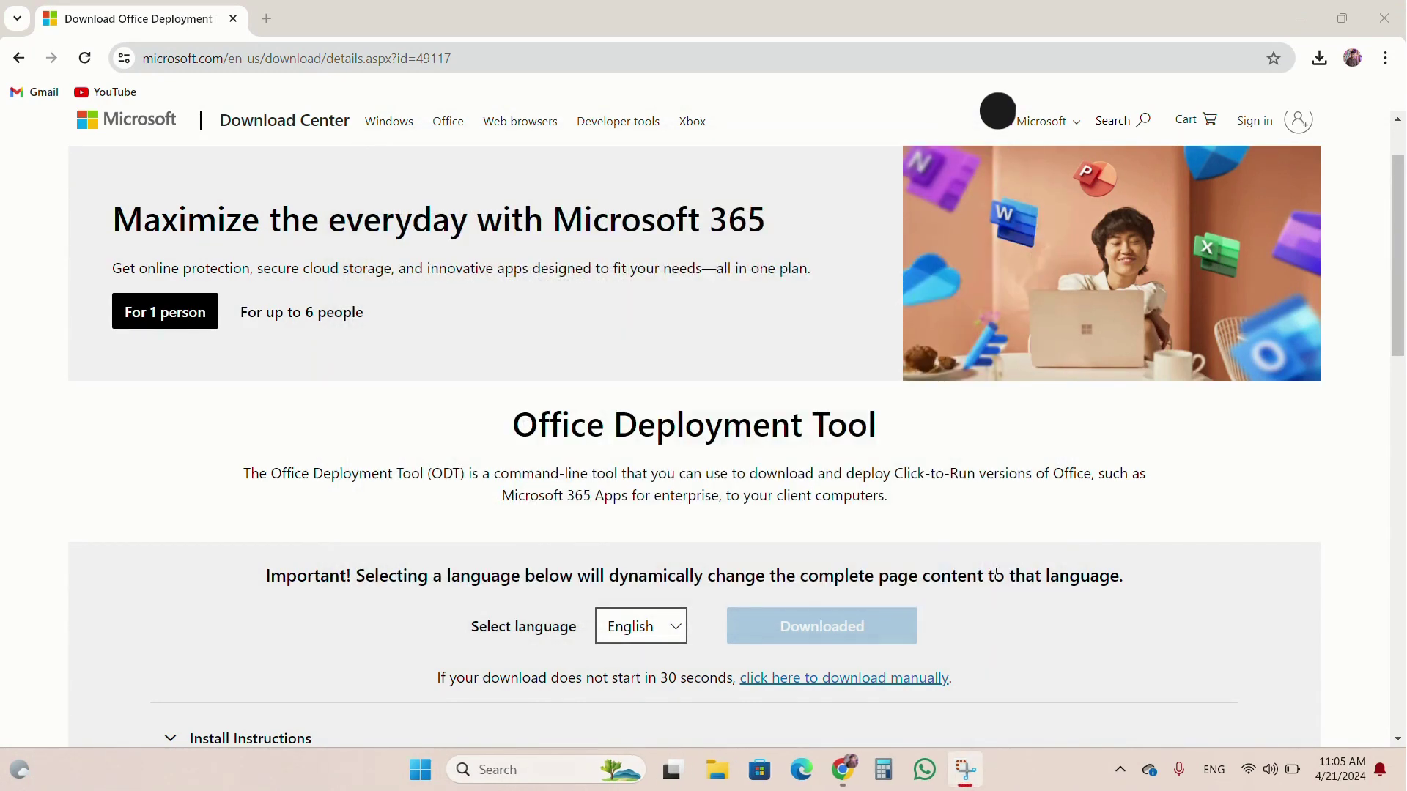
# Extract the tool's files into the desktop Office folder, then minimize Chrome.
pyautogui.scroll(-2, 663, 428)
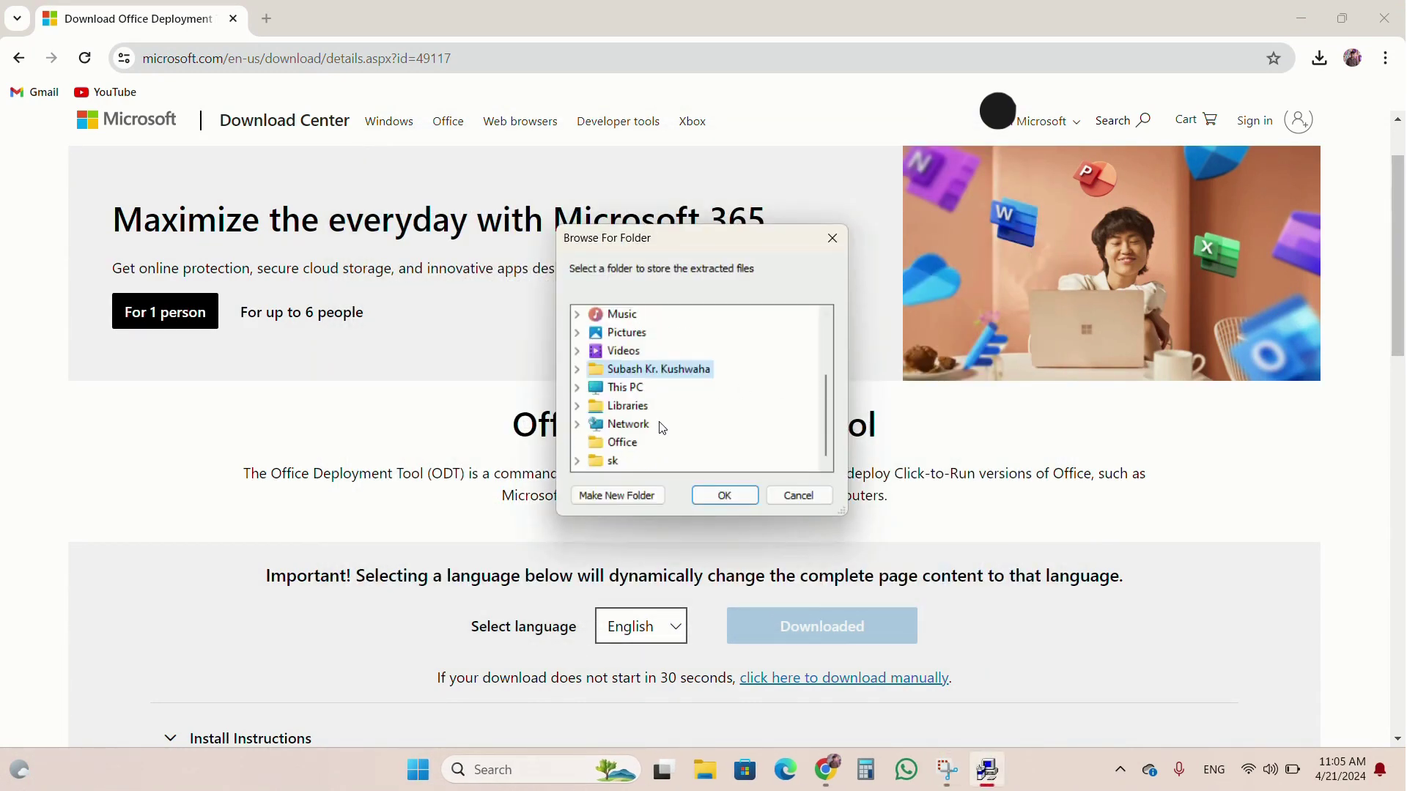
pyautogui.click(616, 444)
pyautogui.click(725, 497)
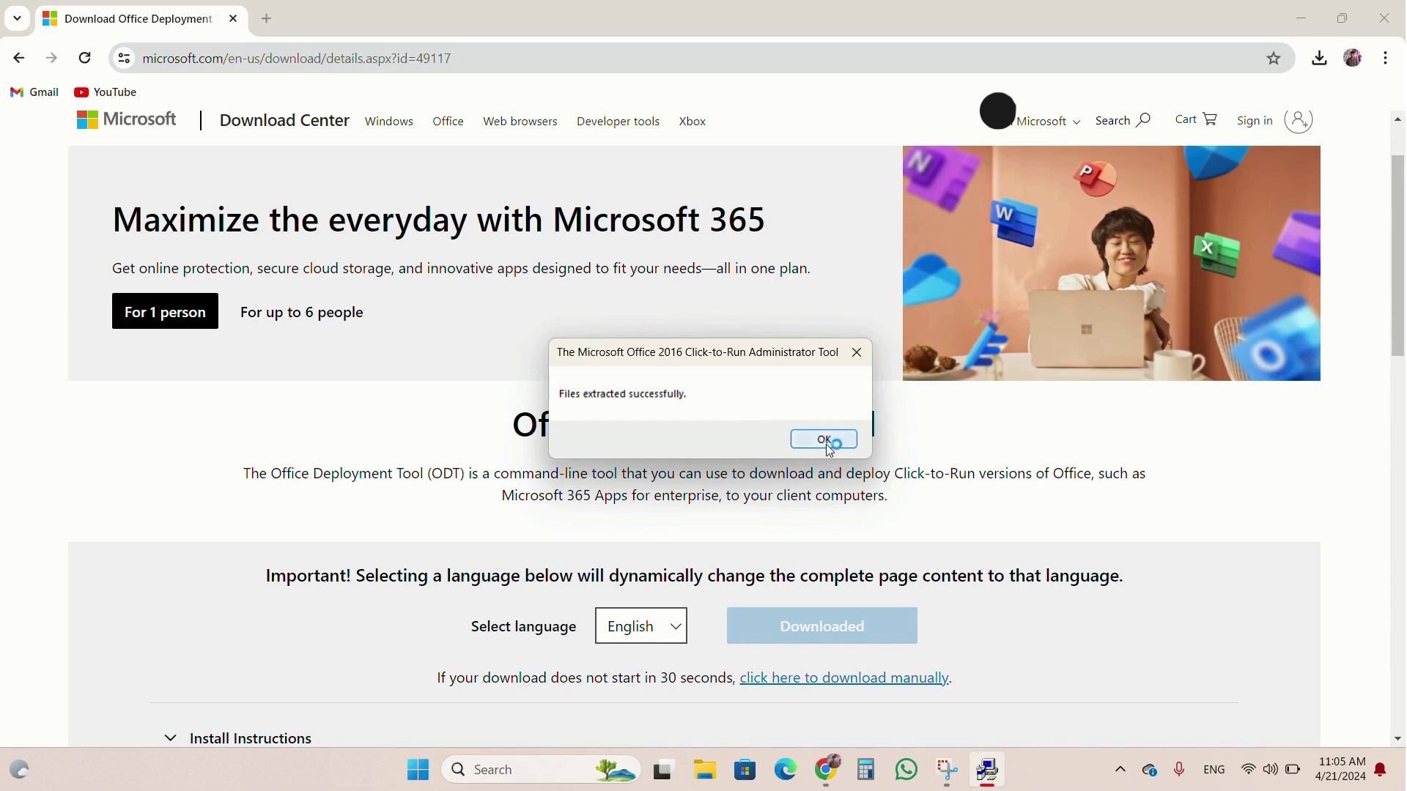
pyautogui.click(825, 440)
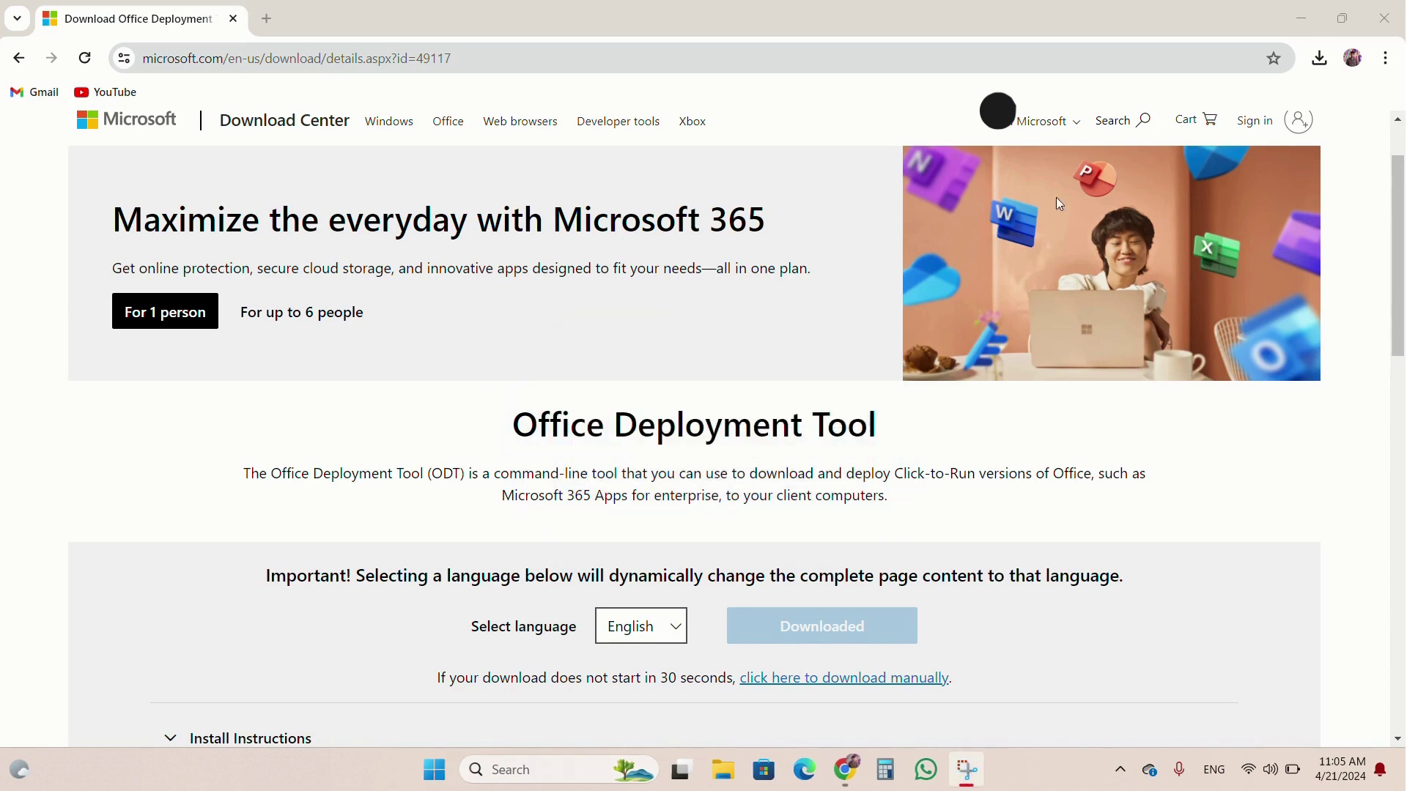
pyautogui.click(1301, 18)
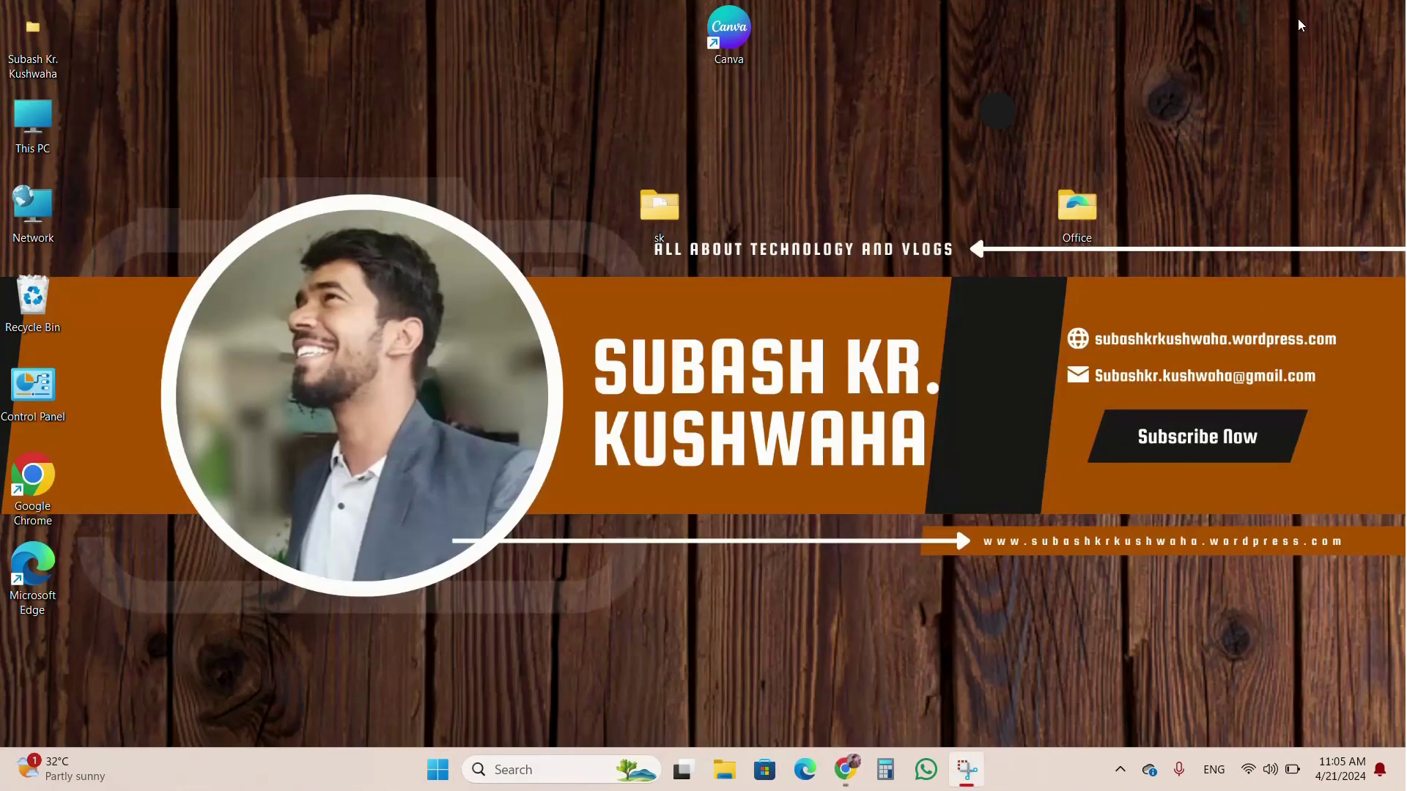
# Open the Office folder containing setup and launch a PowerShell window there.
pyautogui.doubleClick(1071, 219)
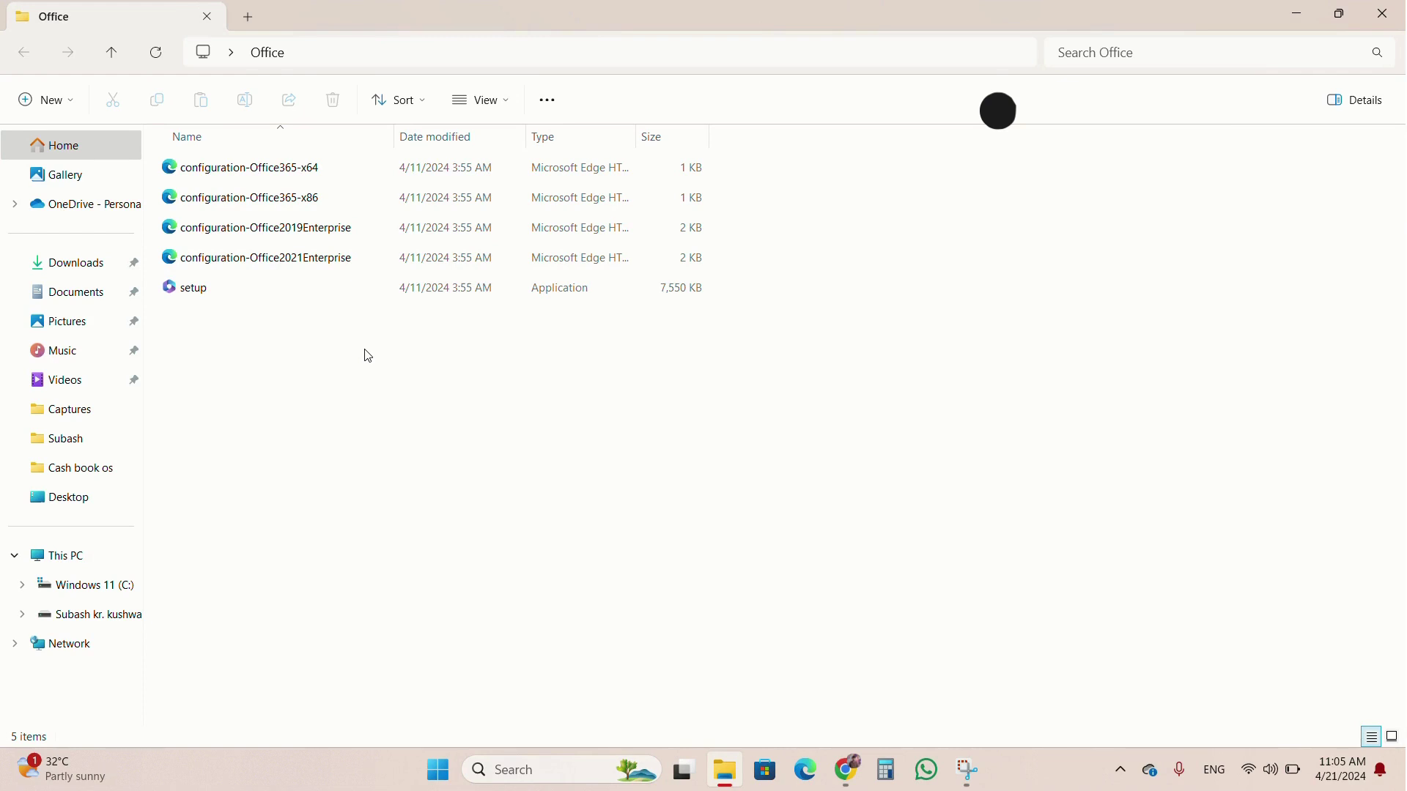
pyautogui.click(219, 290)
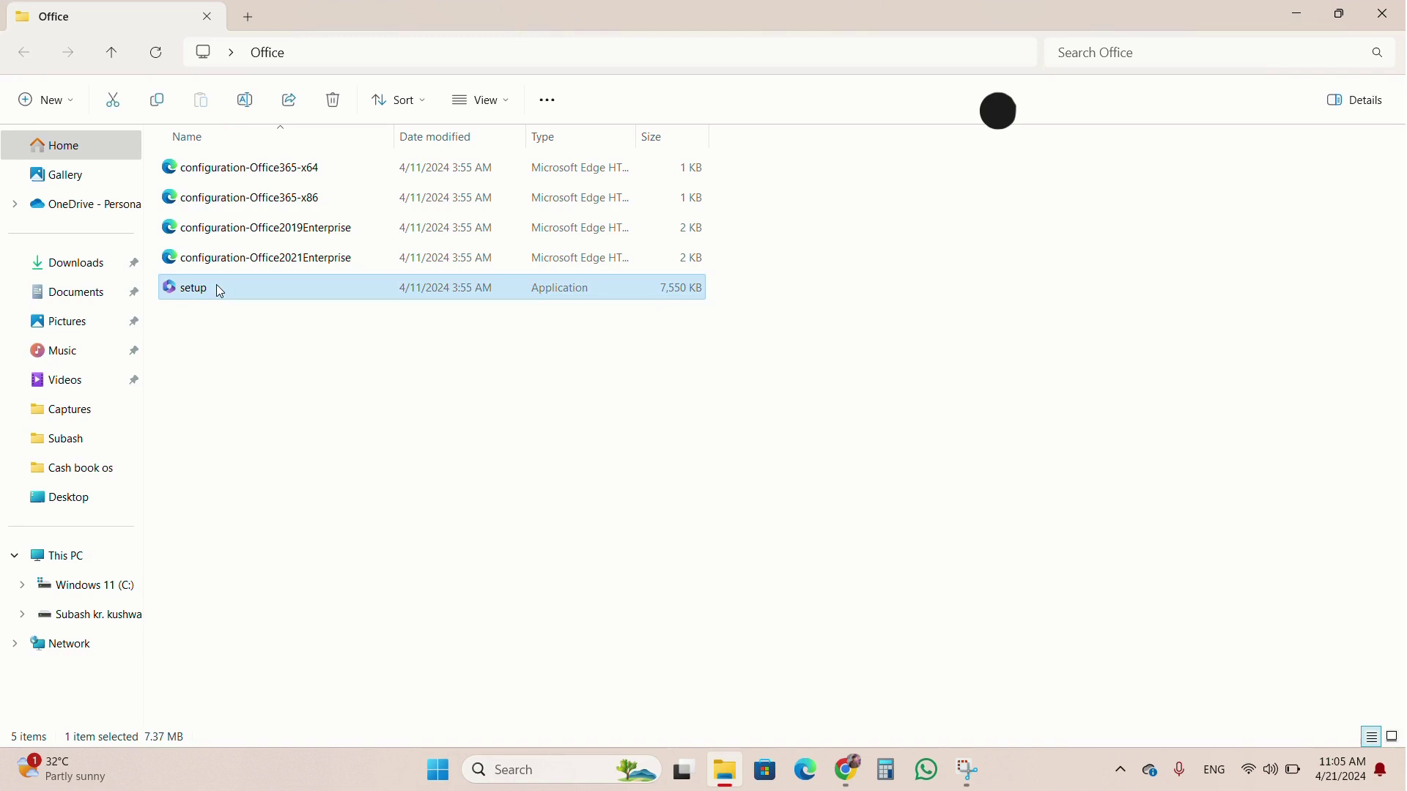
pyautogui.rightClick(219, 290)
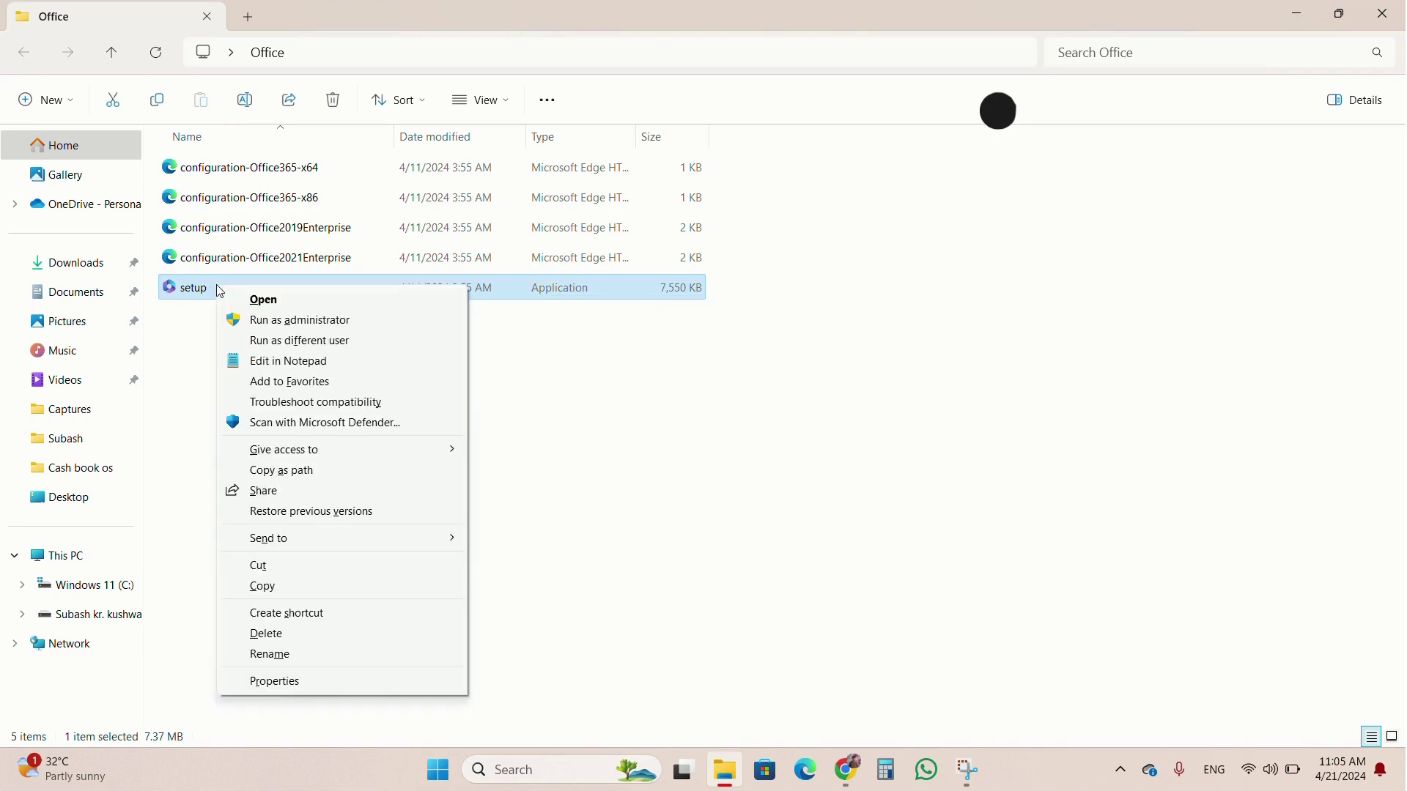
pyautogui.click(634, 370)
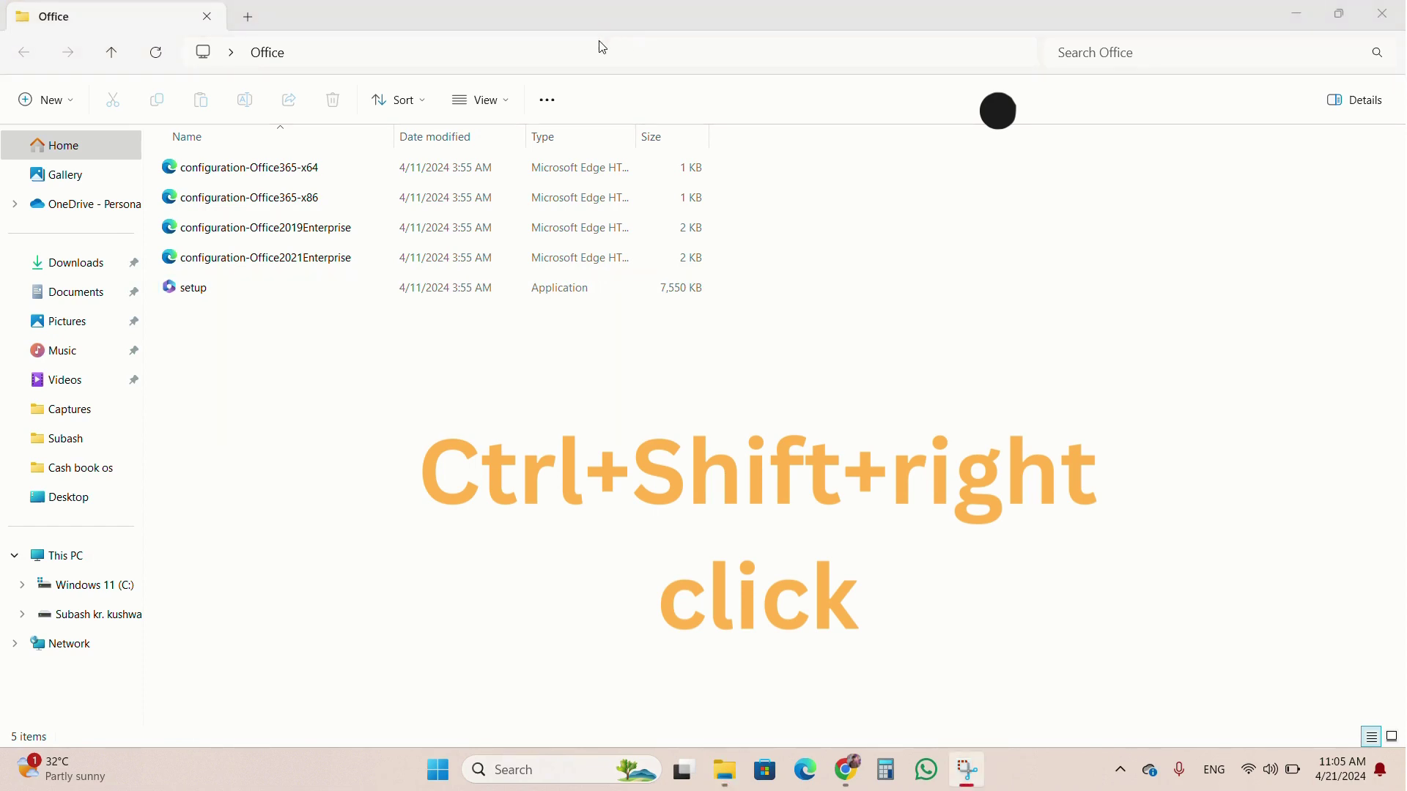
pyautogui.keyDown('ctrl'); pyautogui.keyDown('shift'); pyautogui.rightClick(314, 421); pyautogui.keyUp('shift'); pyautogui.keyUp('ctrl')
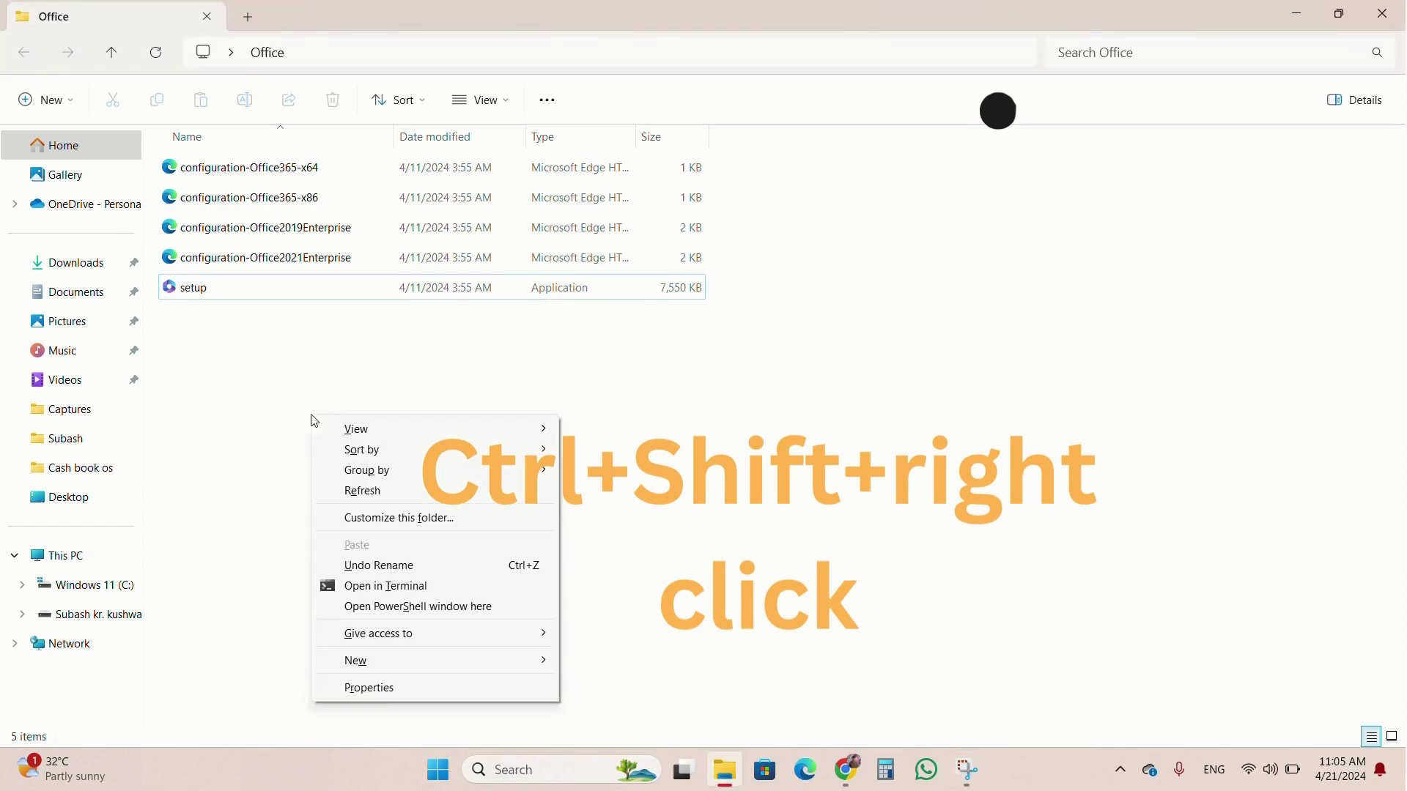
pyautogui.click(444, 618)
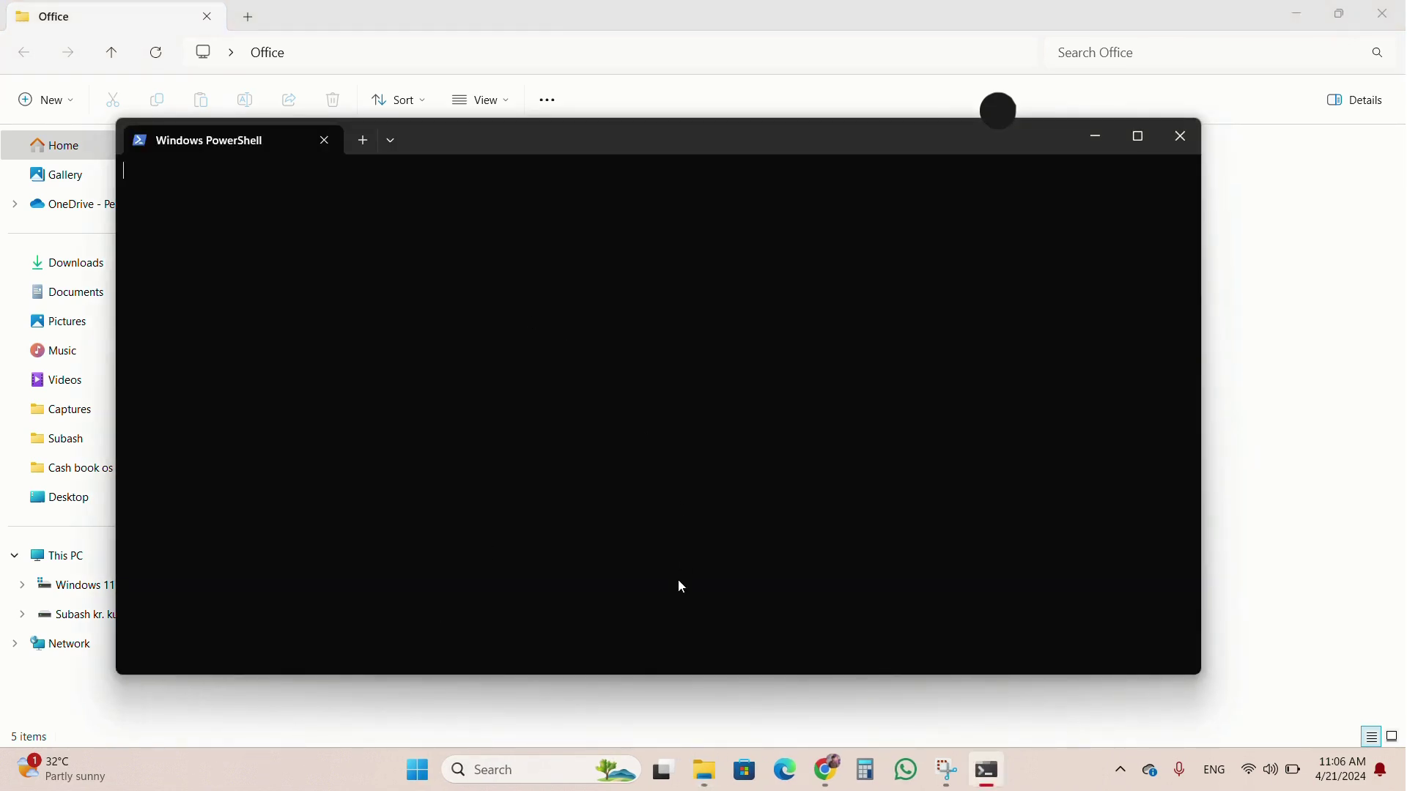
# Copy the setup.exe /configure command line from Notepad.
pyautogui.click(542, 771)
pyautogui.write('not')
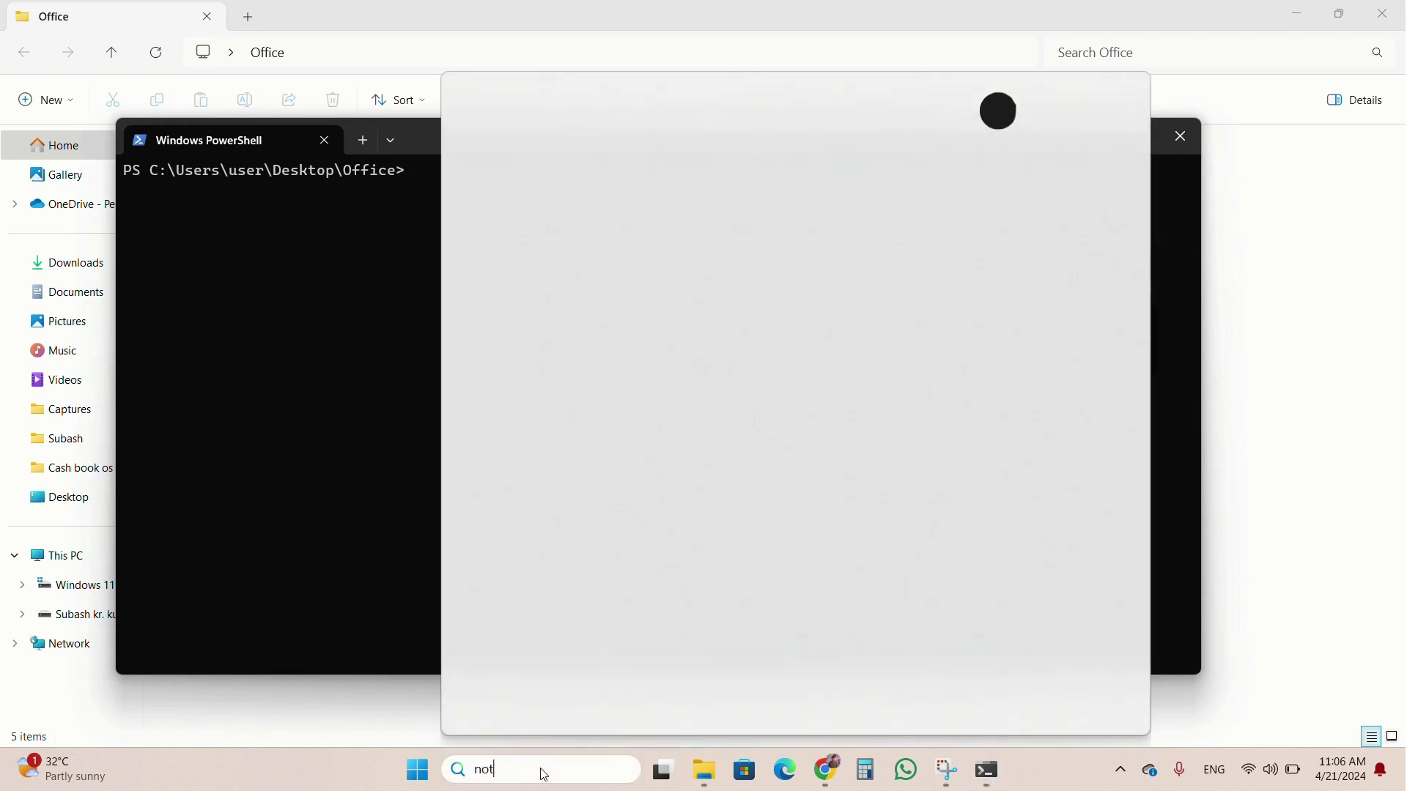
pyautogui.write('e')
pyautogui.click(826, 388)
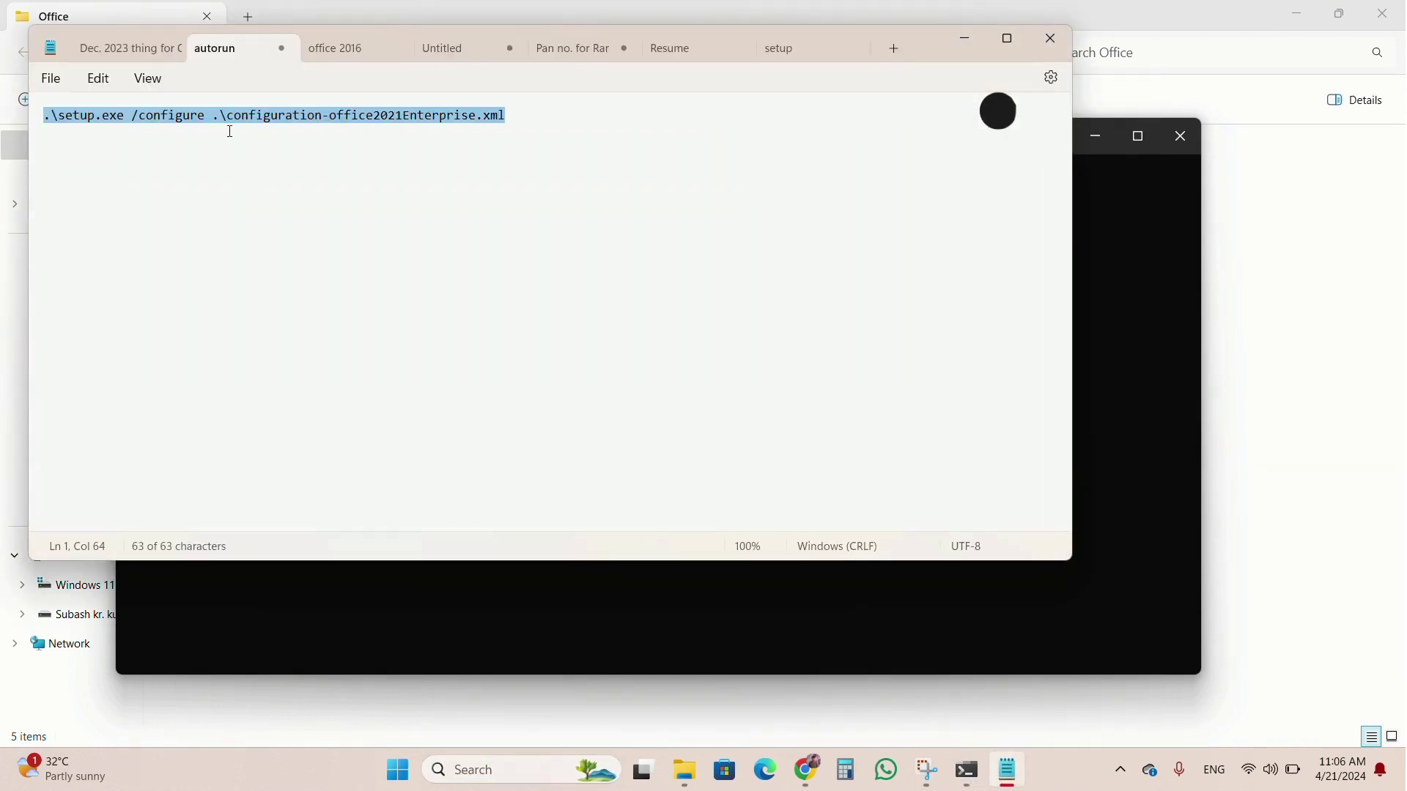
pyautogui.click(273, 125)
pyautogui.hotkey('ctrl', 'a')
pyautogui.hotkey('ctrl', 'c')
# Run setup.exe /configure with configuration-office2021Enterprise.xml in PowerShell.
pyautogui.click(969, 42)
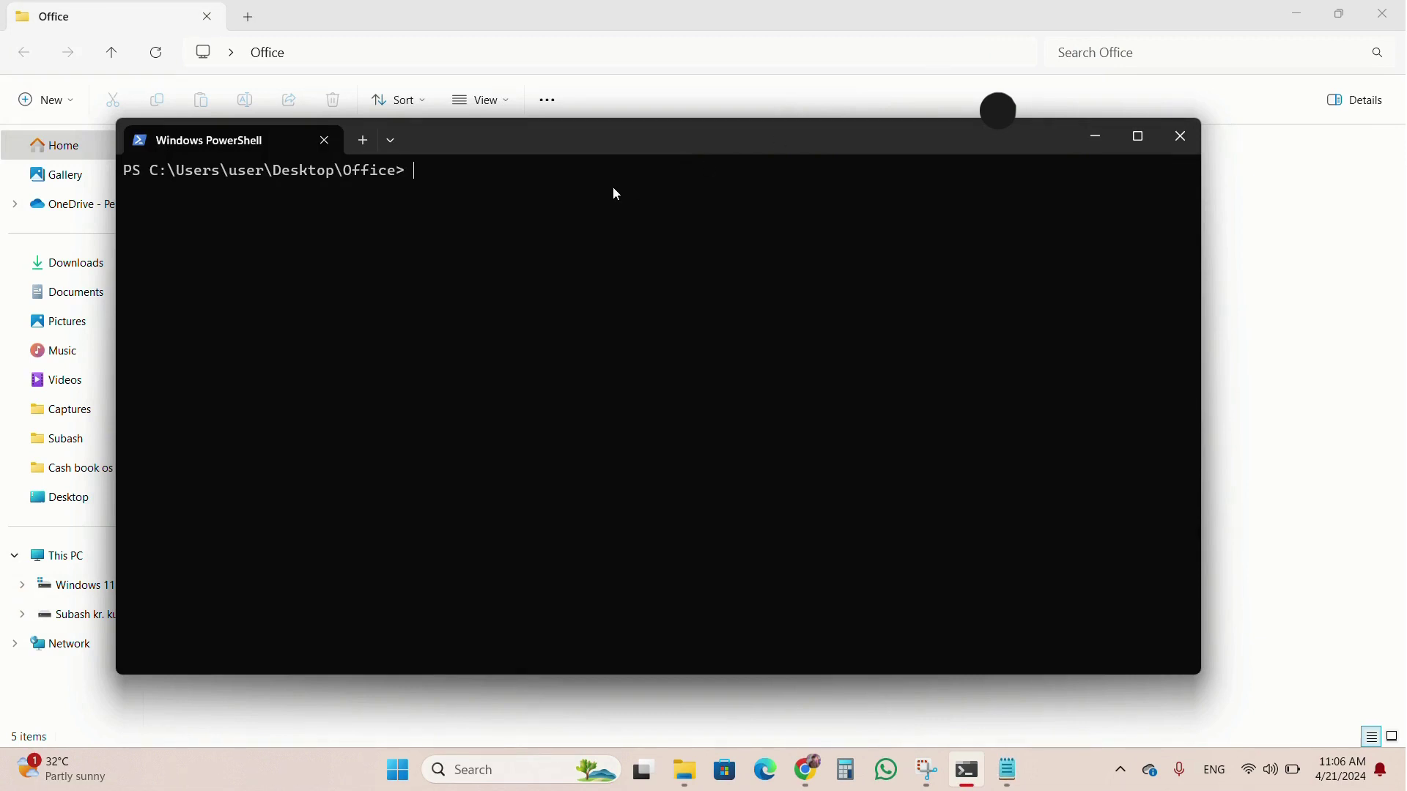
pyautogui.hotkey('ctrl', 'v')
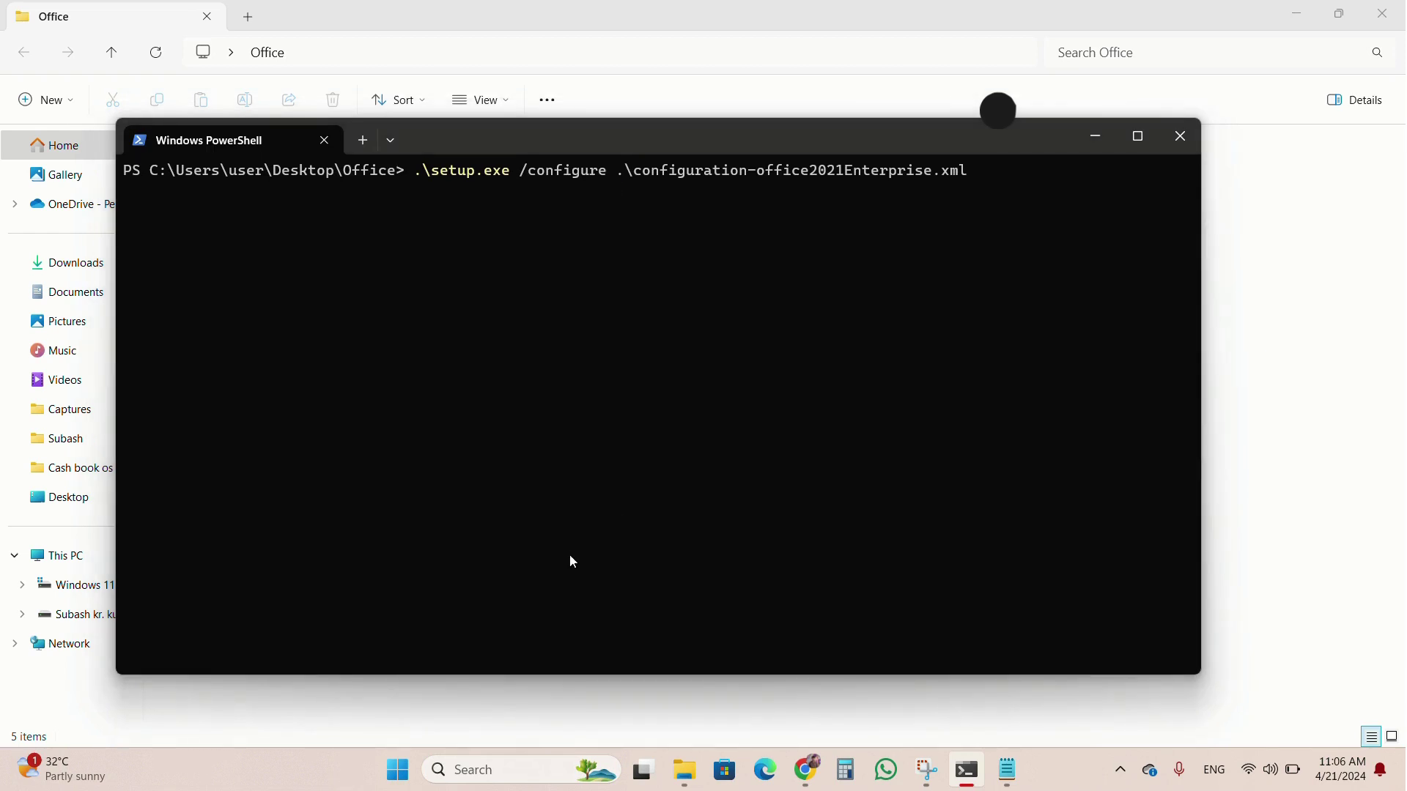
pyautogui.press('Return')
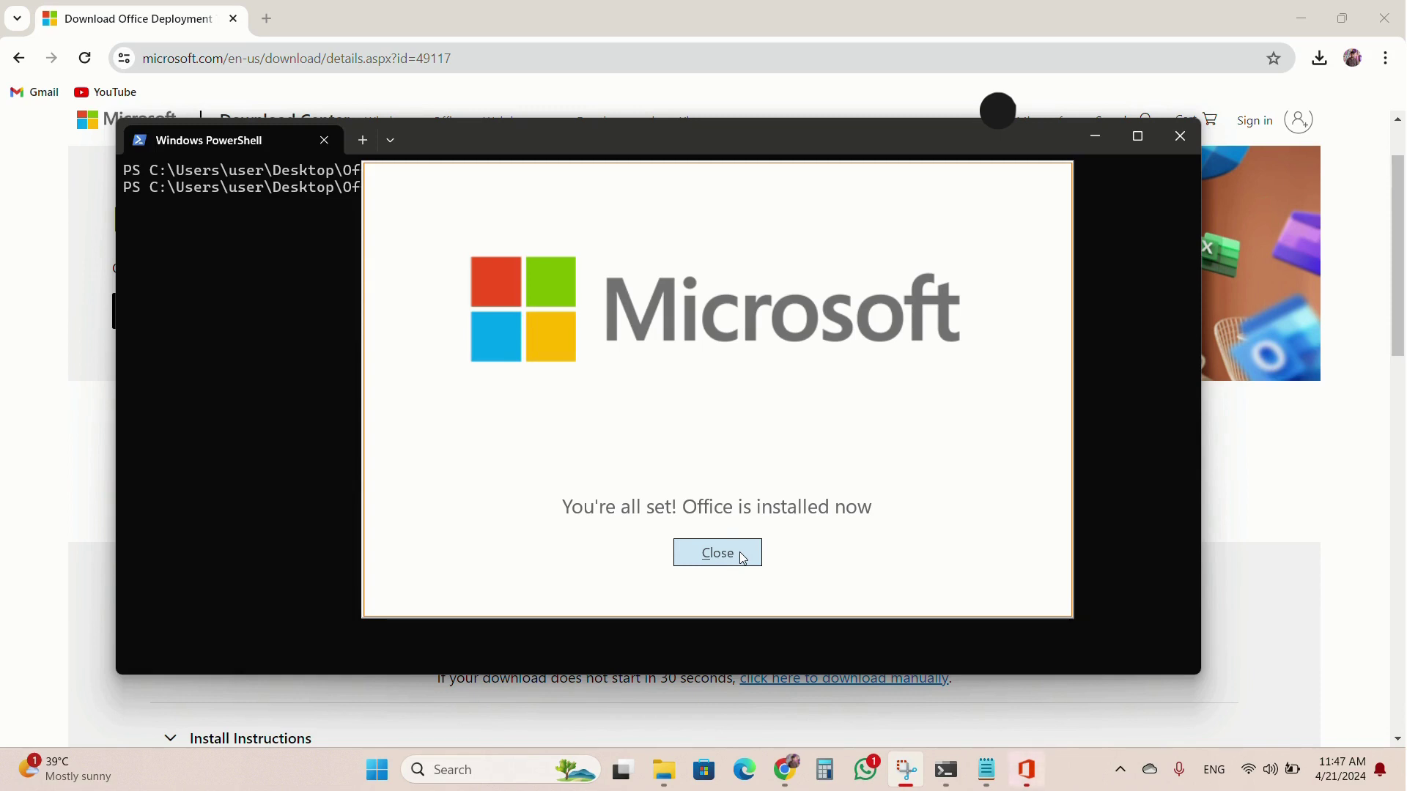
# Dismiss the 'You're all set' message and close PowerShell, Chrome and the Office folder.
pyautogui.click(742, 556)
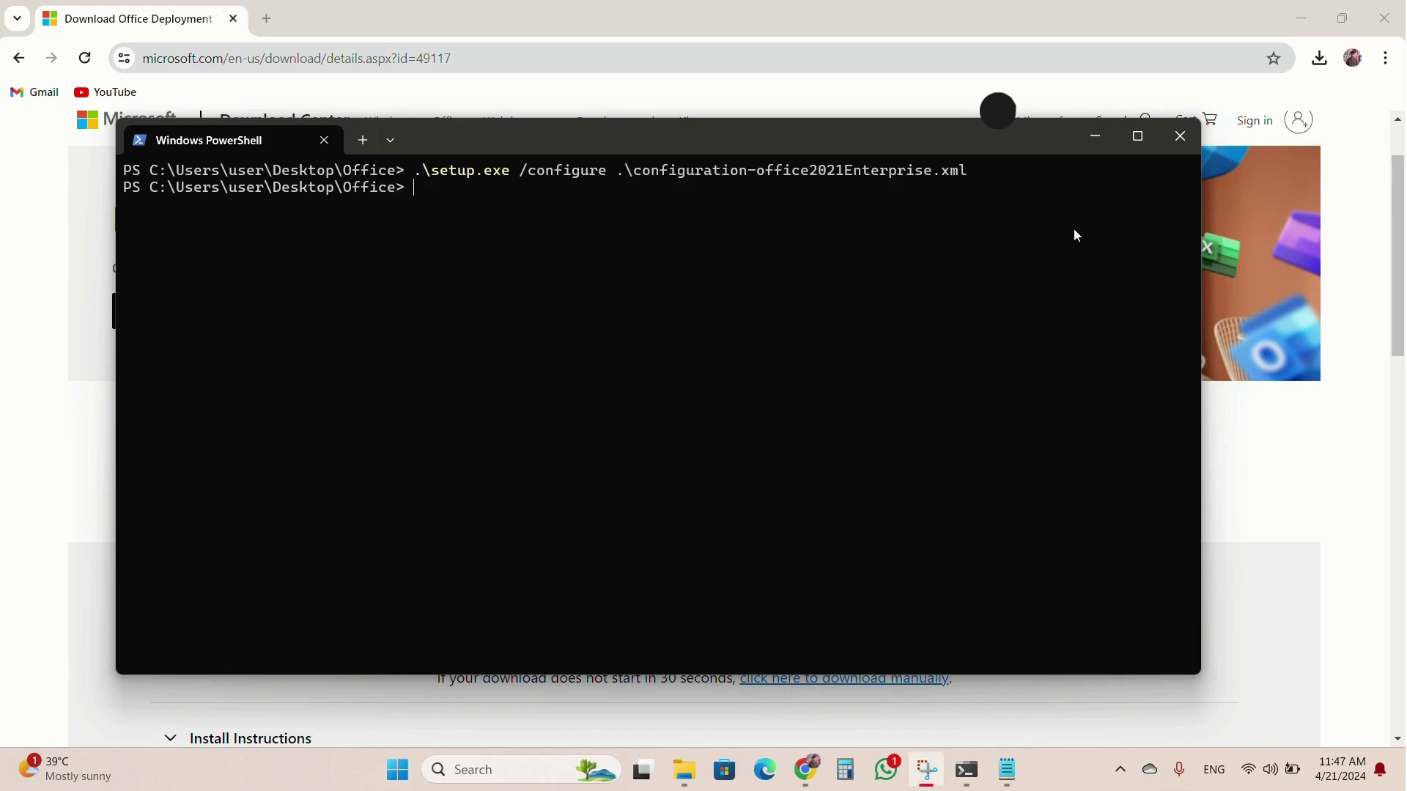
pyautogui.click(1192, 145)
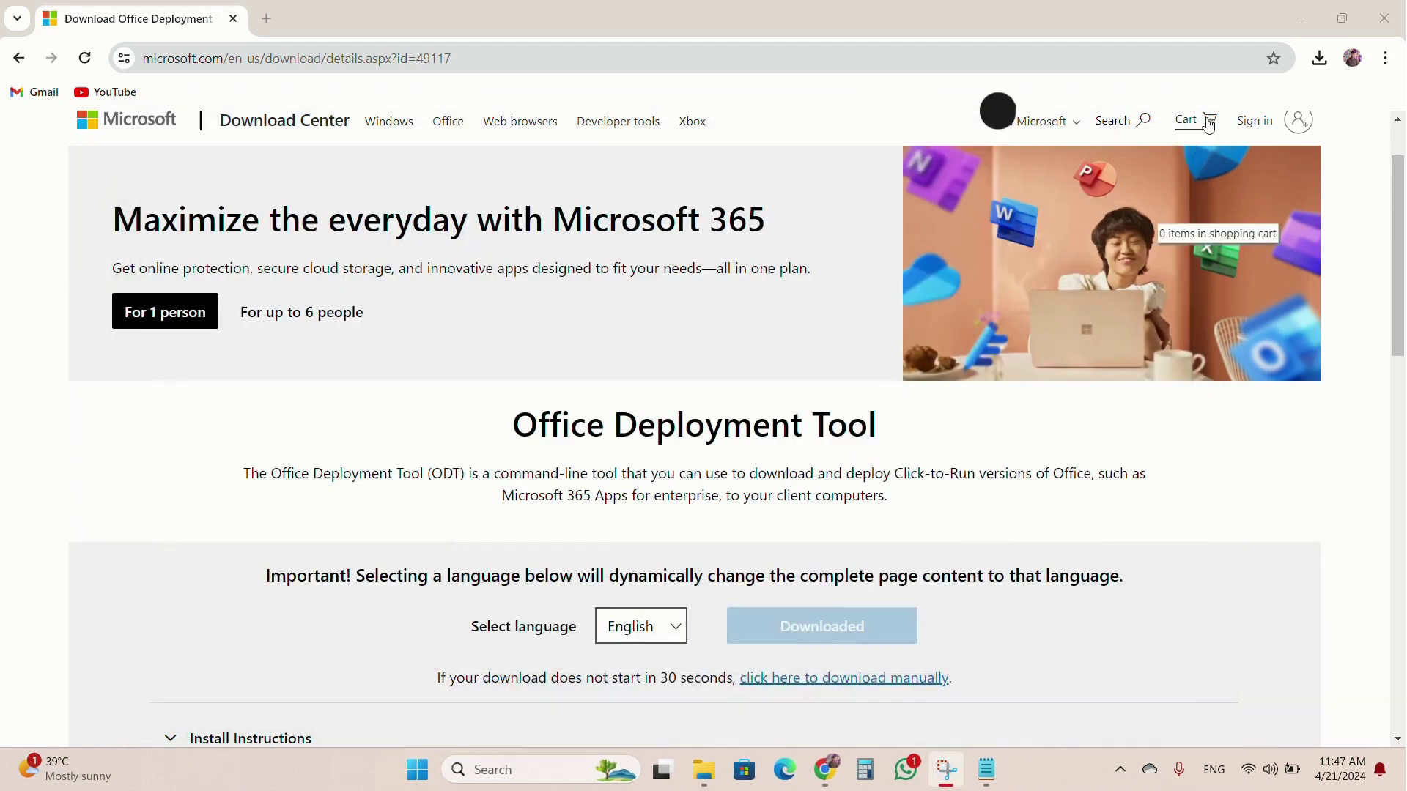
pyautogui.click(1396, 8)
pyautogui.click(1384, 10)
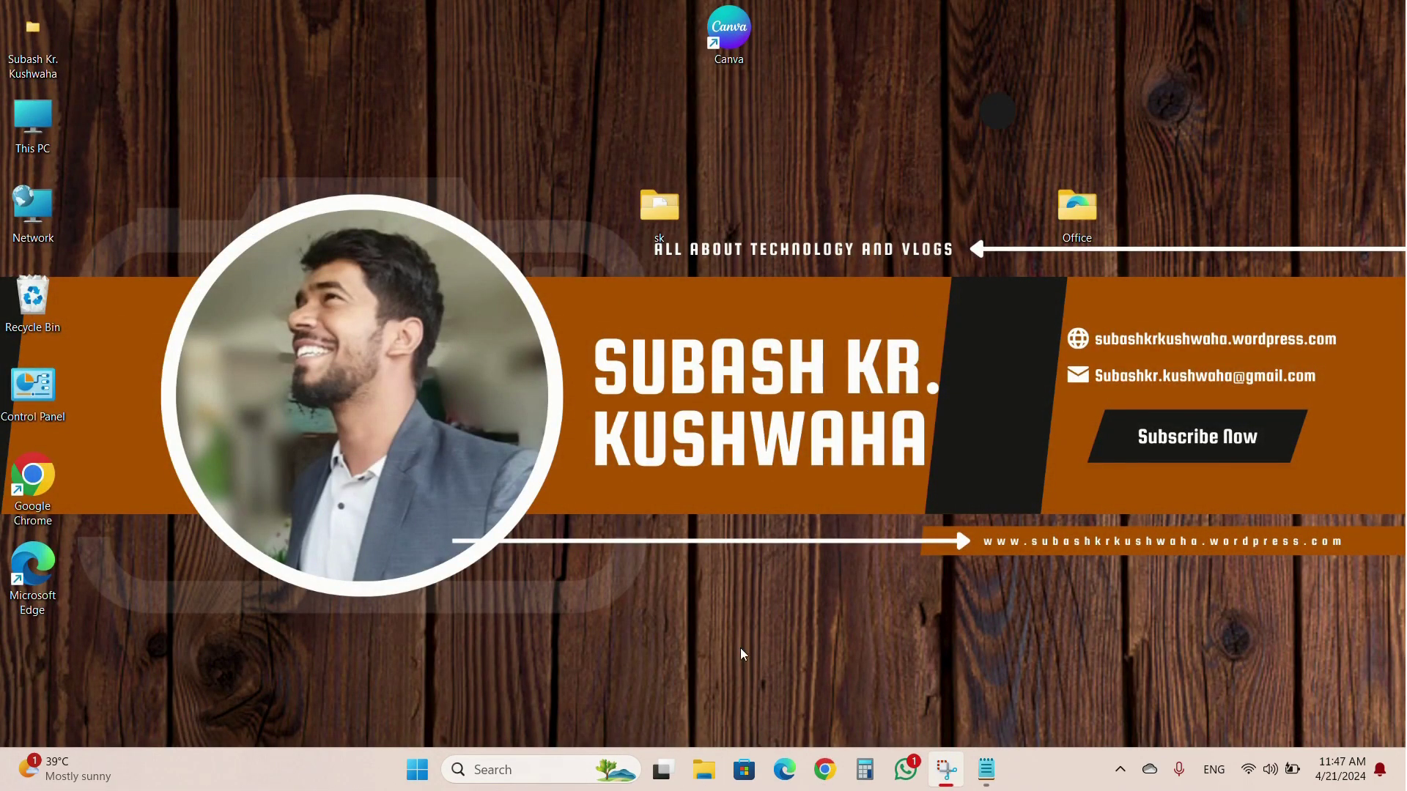
# Launch Word, review its Account page, then start a new blank document.
pyautogui.click(498, 770)
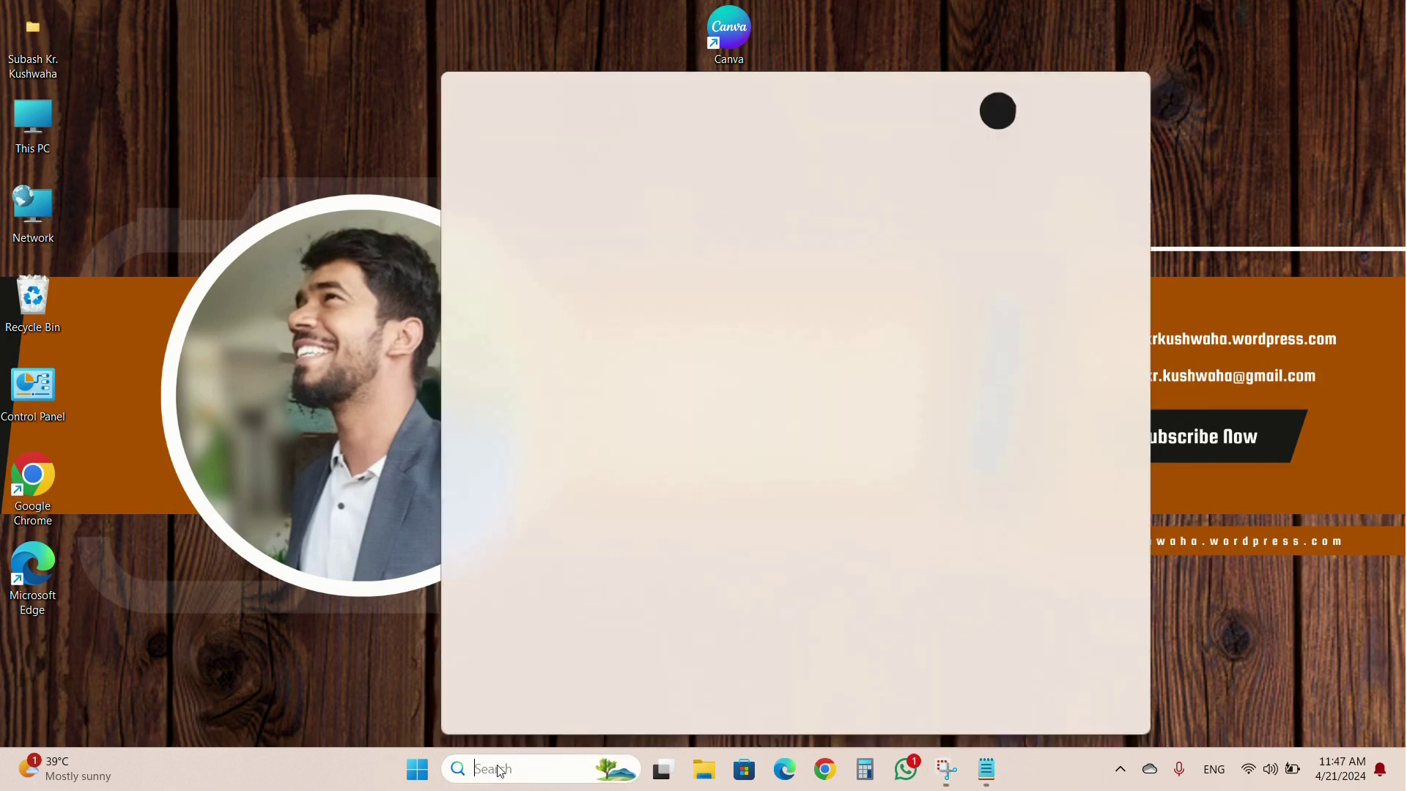
pyautogui.write('word')
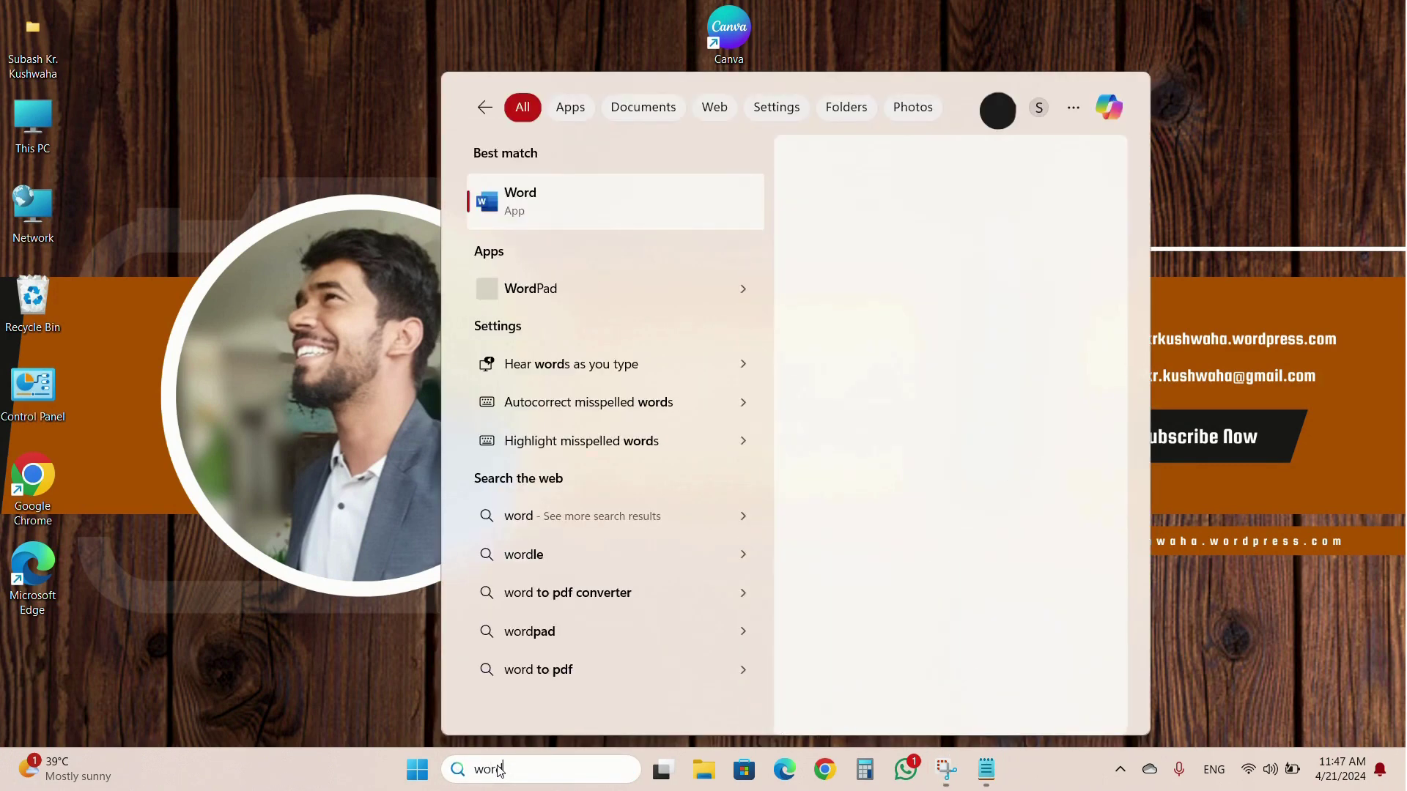
pyautogui.click(637, 211)
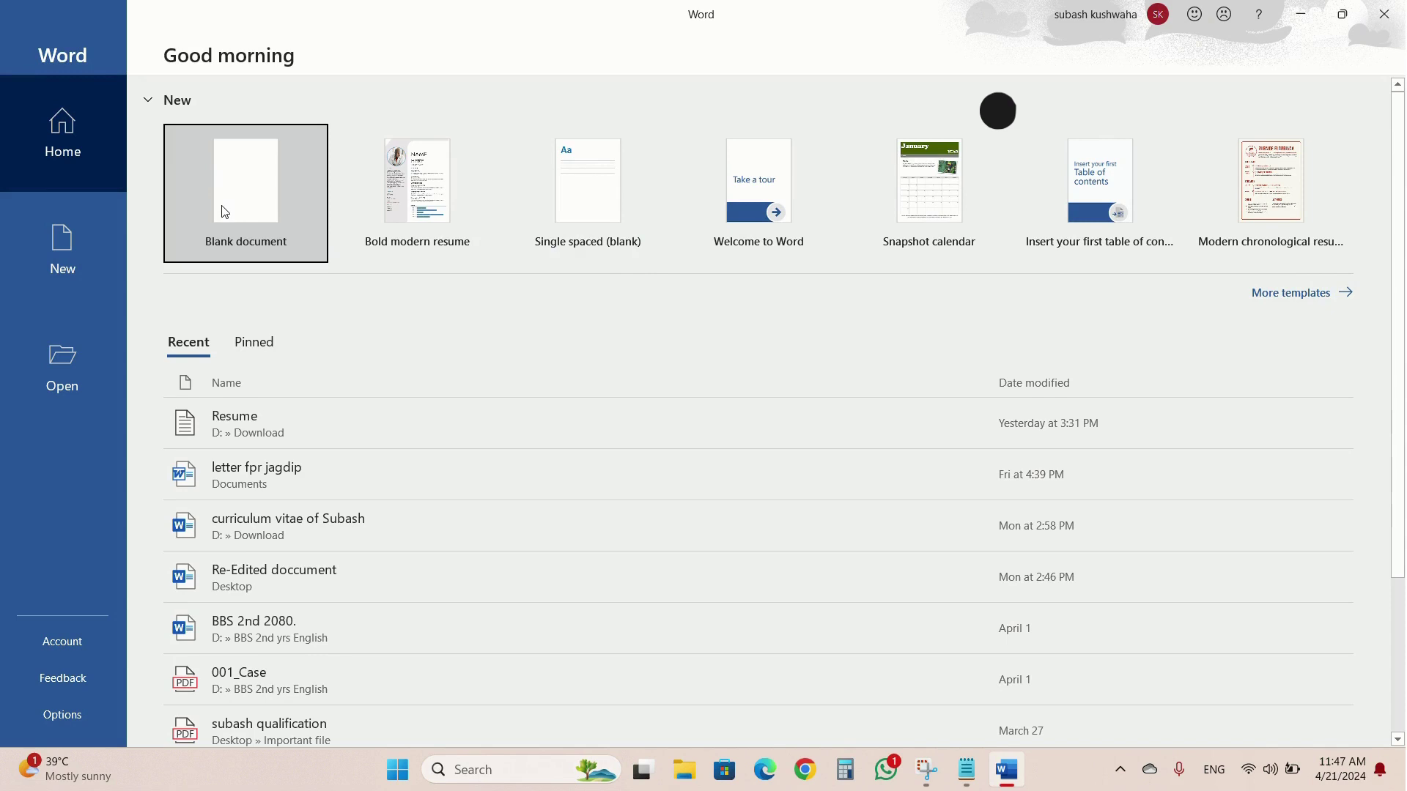
pyautogui.click(45, 640)
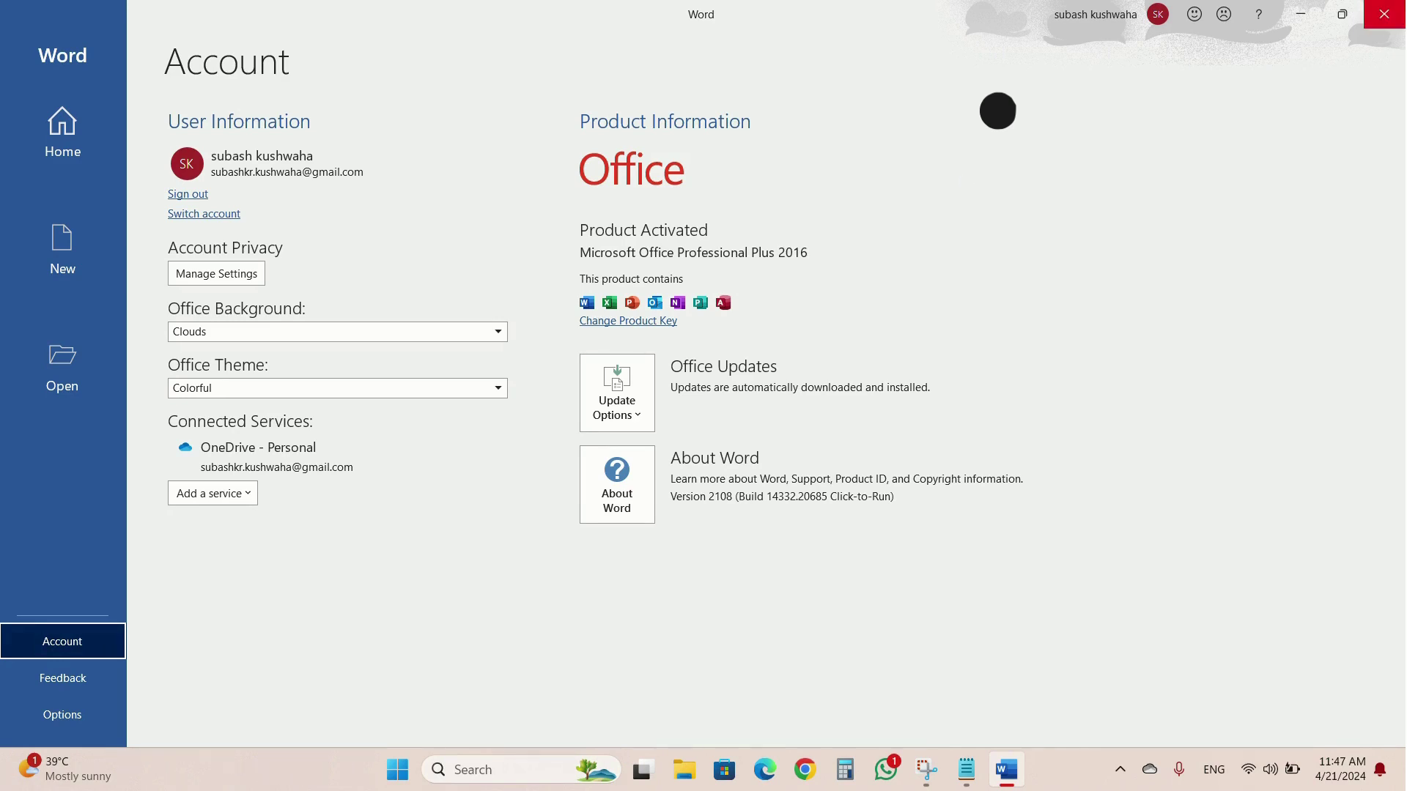
pyautogui.click(76, 116)
pyautogui.click(241, 184)
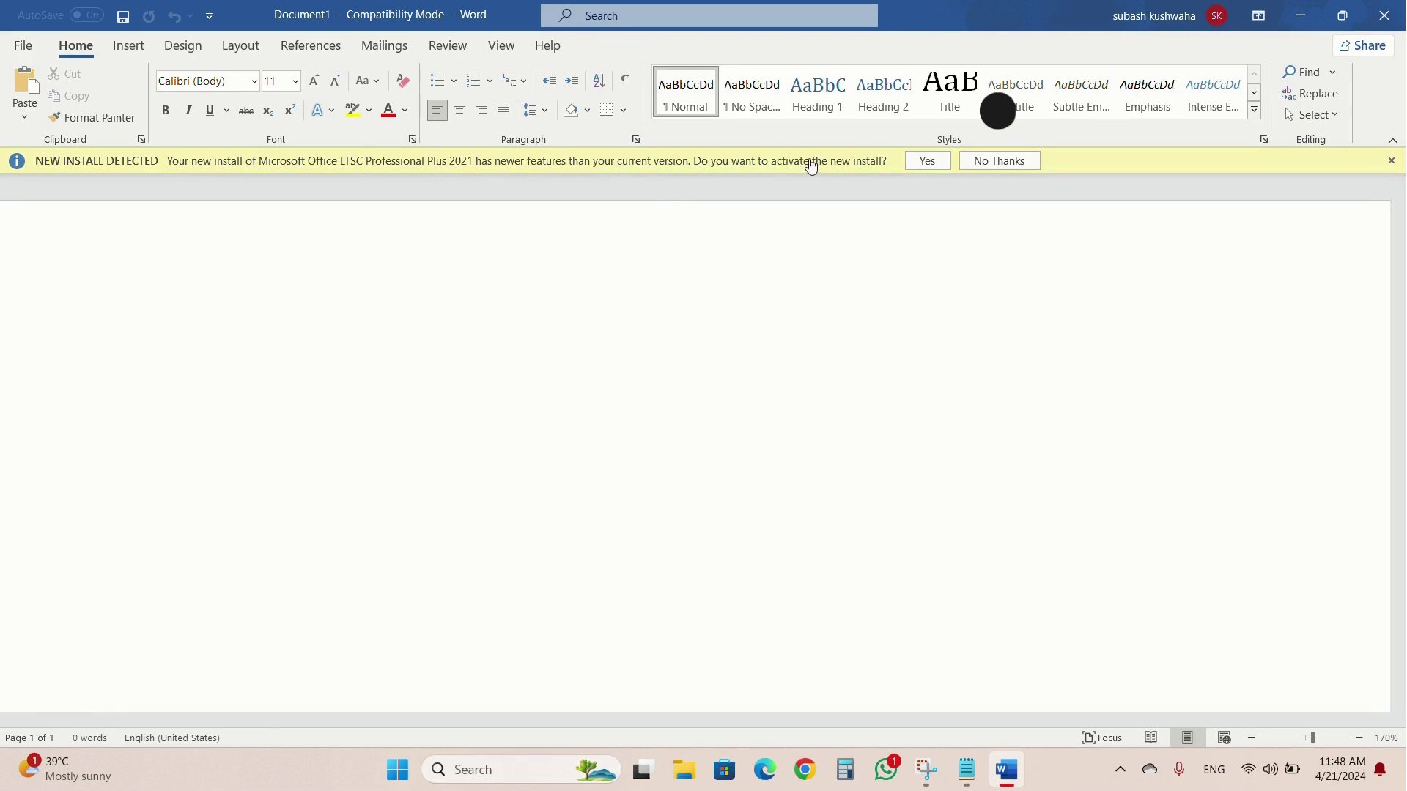
# Accept the new-install activation, type a test name line, and close Word without saving.
pyautogui.click(928, 161)
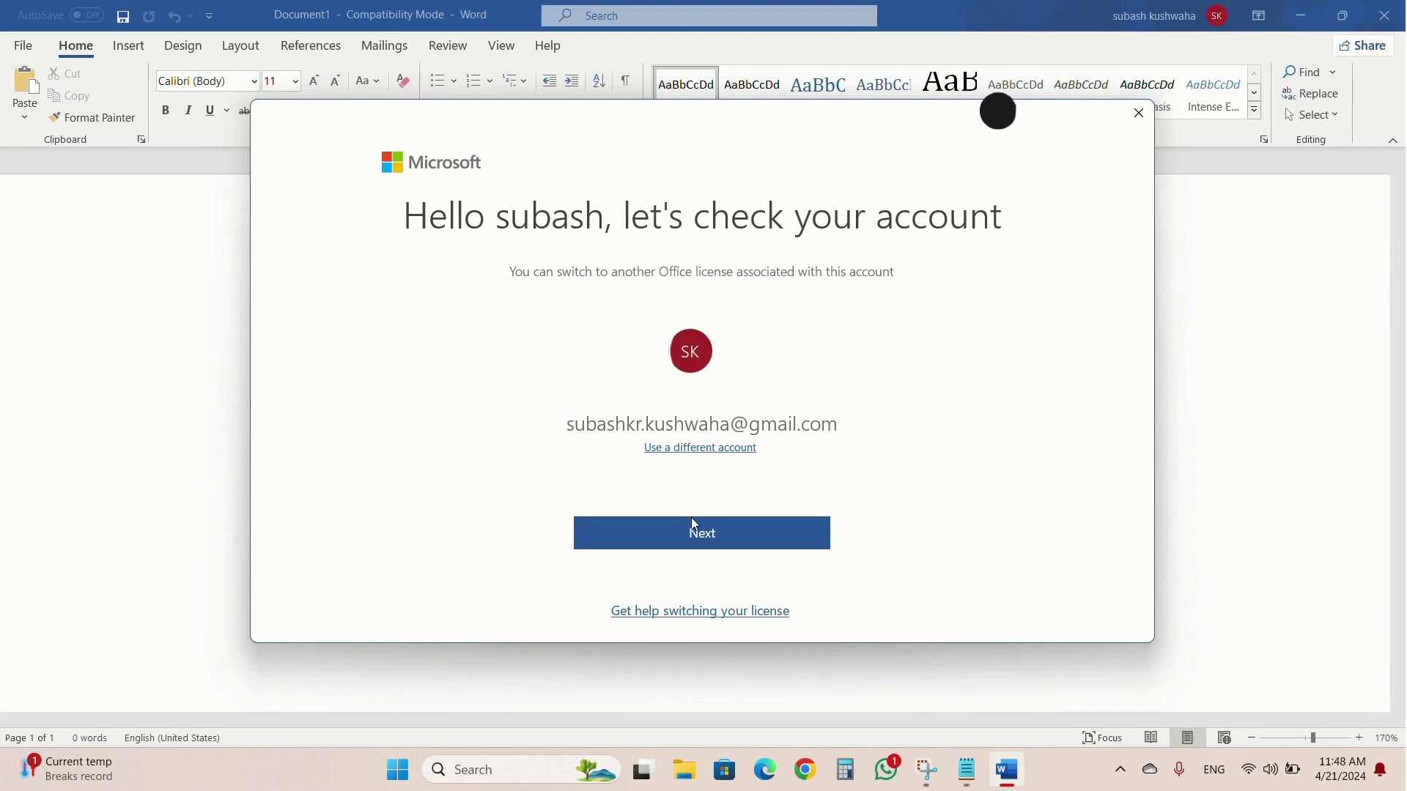
pyautogui.click(1139, 115)
pyautogui.write('jkhdsdhsd')
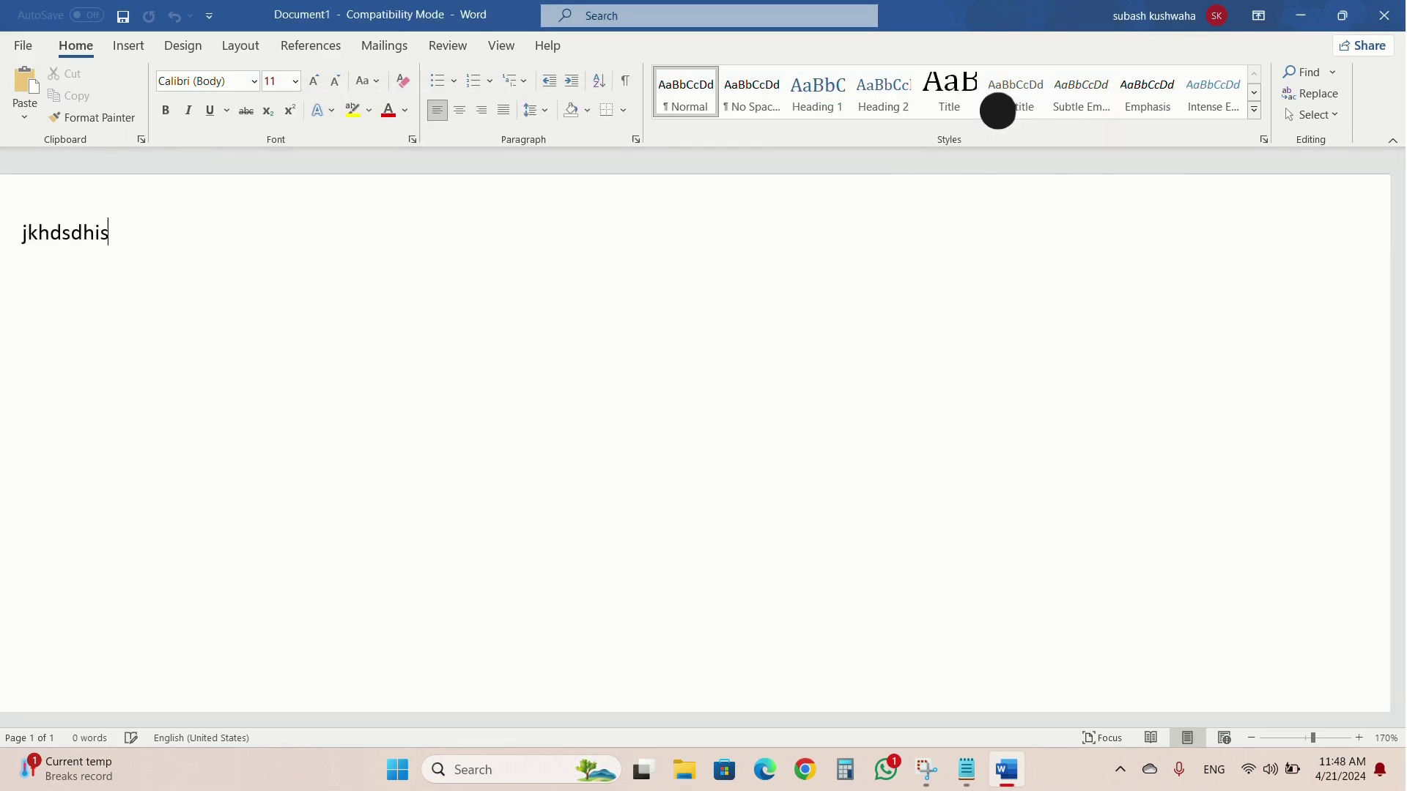
pyautogui.press('BackSpace')
pyautogui.press('BackSpace')
pyautogui.press('BackSpace')
pyautogui.press('BackSpace')
pyautogui.press('BackSpace')
pyautogui.press('BackSpace')
pyautogui.press('BackSpace')
pyautogui.press('BackSpace')
pyautogui.press('BackSpace')
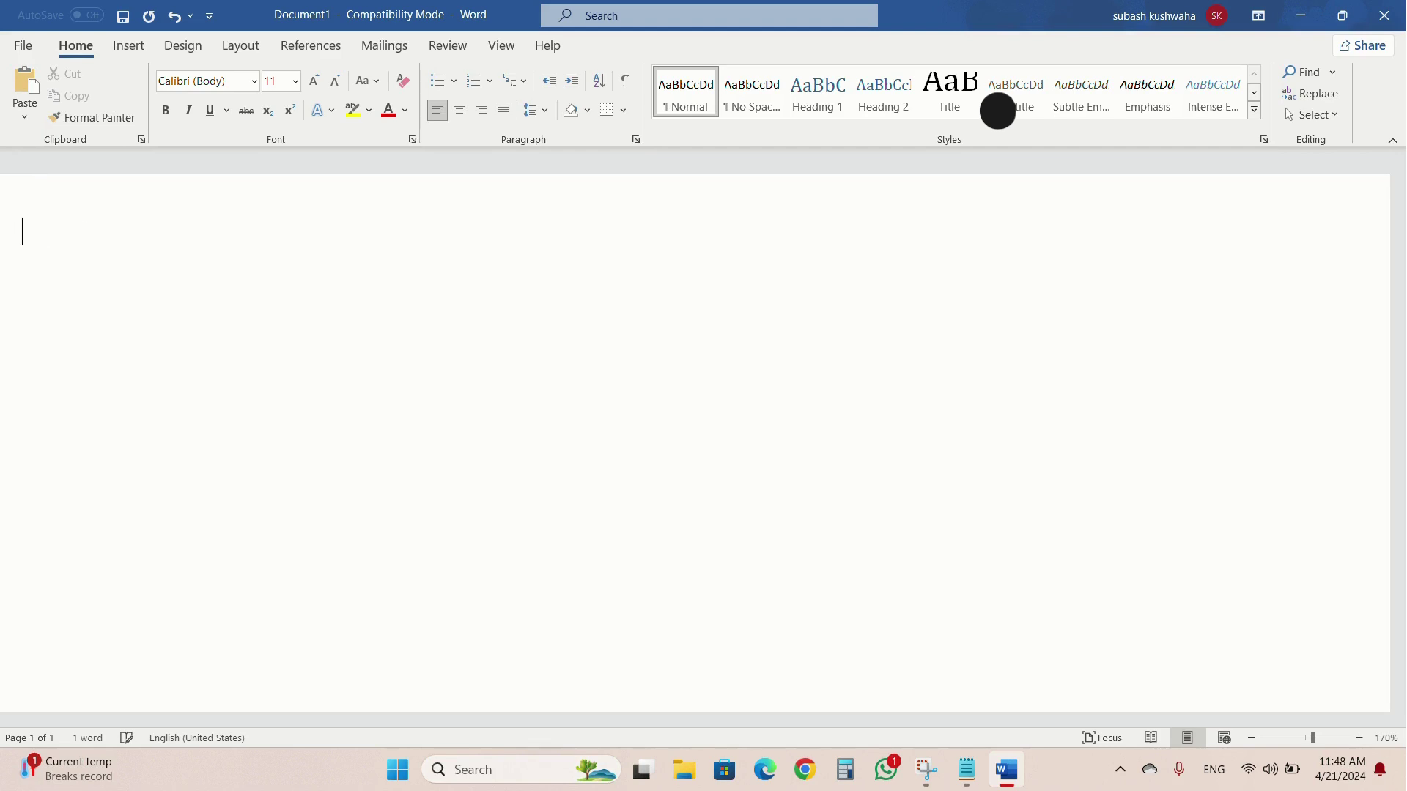
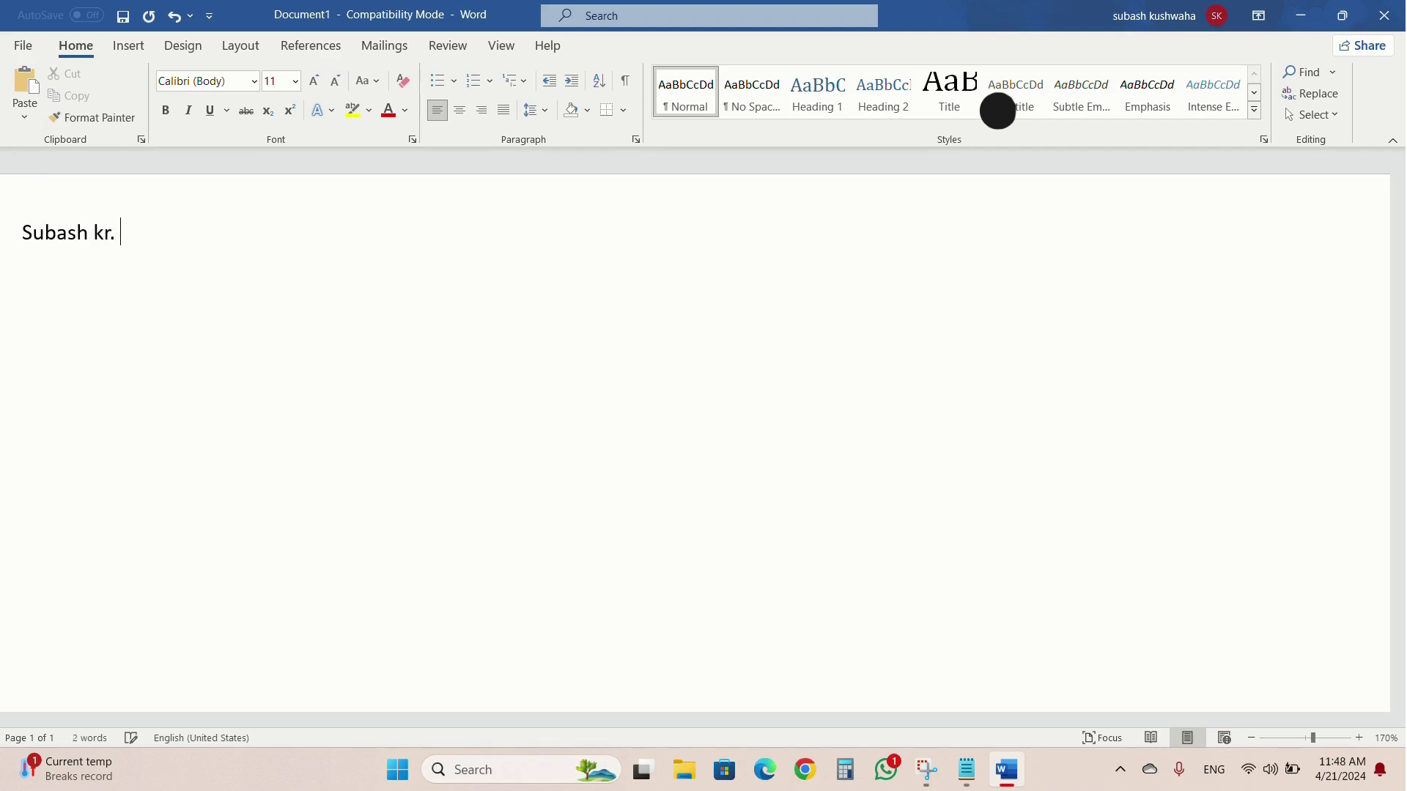
pyautogui.press('Return')
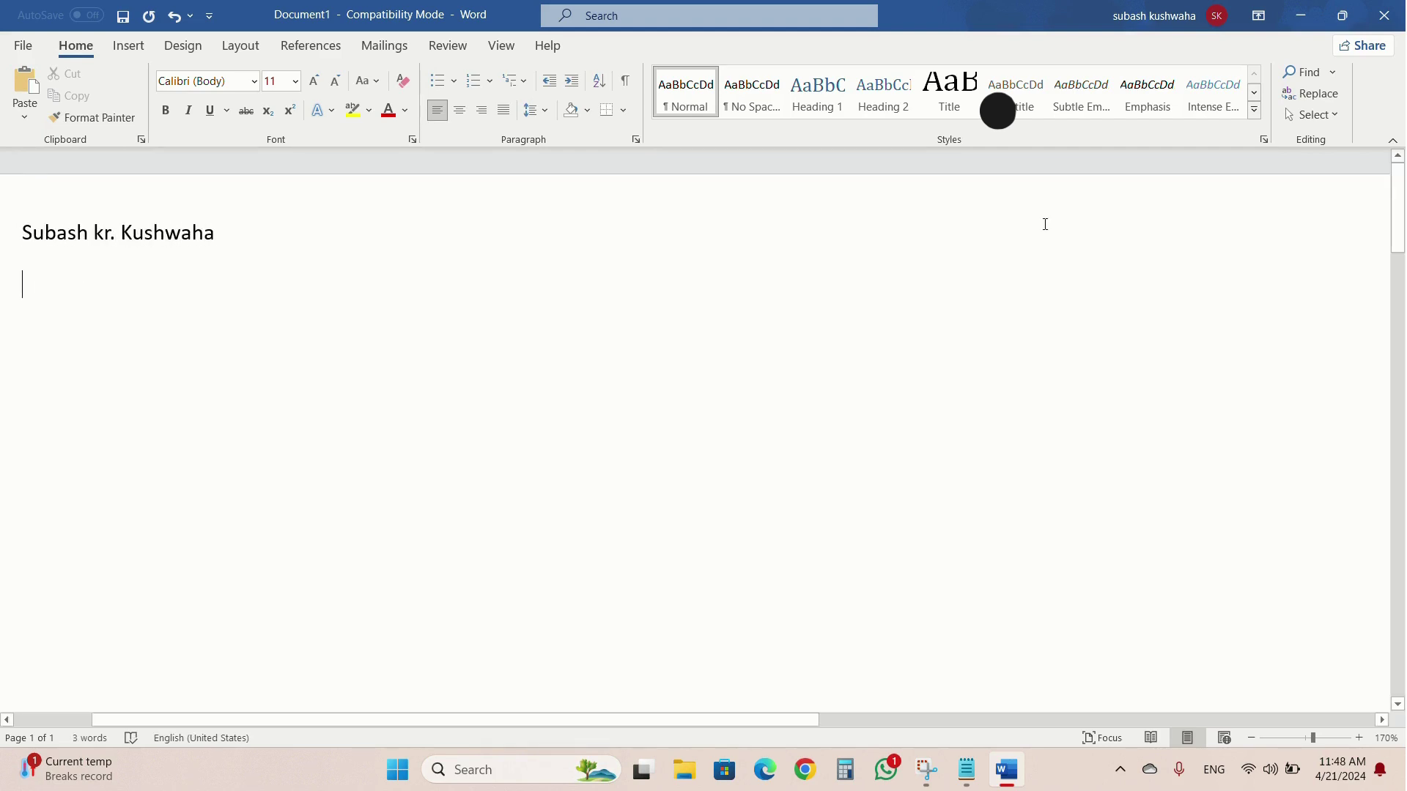
pyautogui.click(1385, 15)
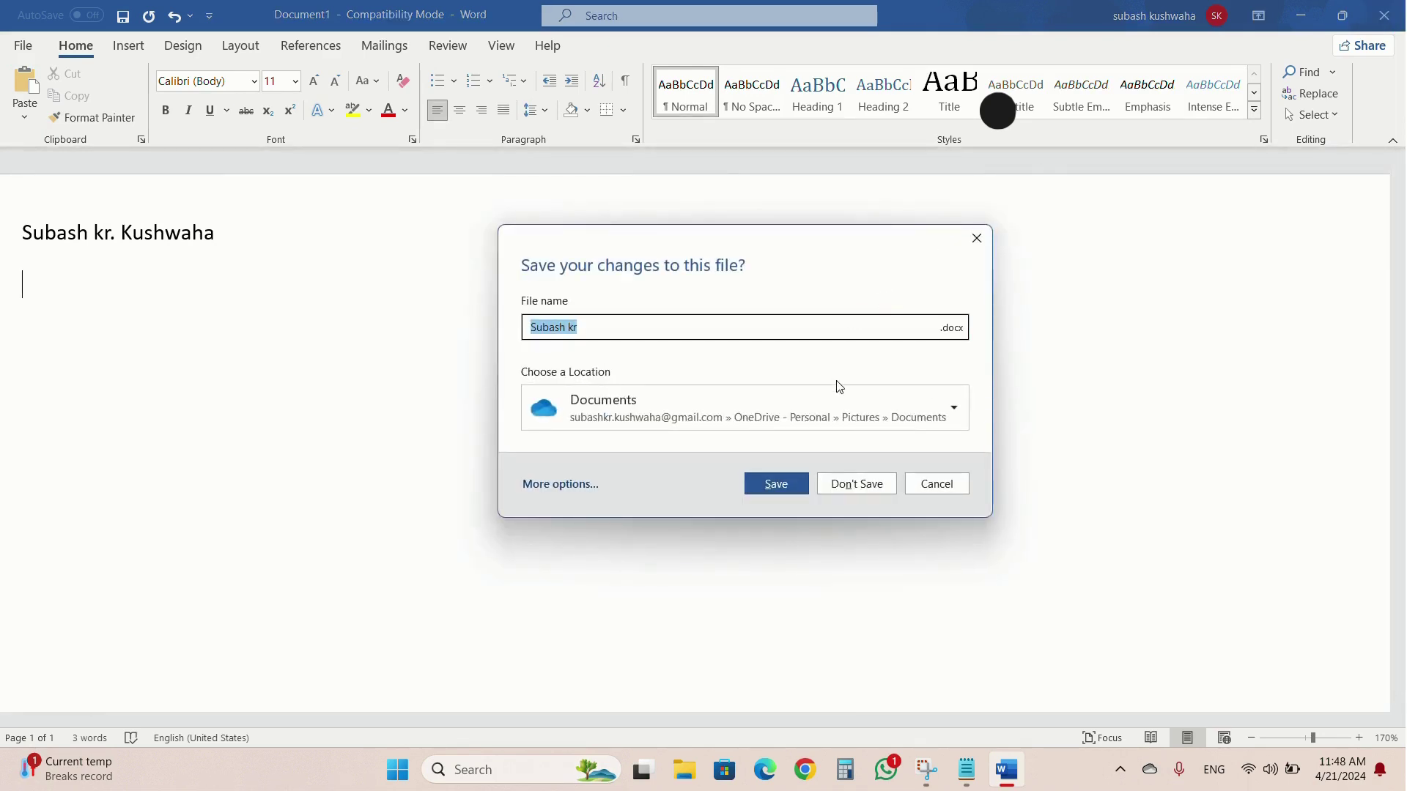
pyautogui.click(859, 486)
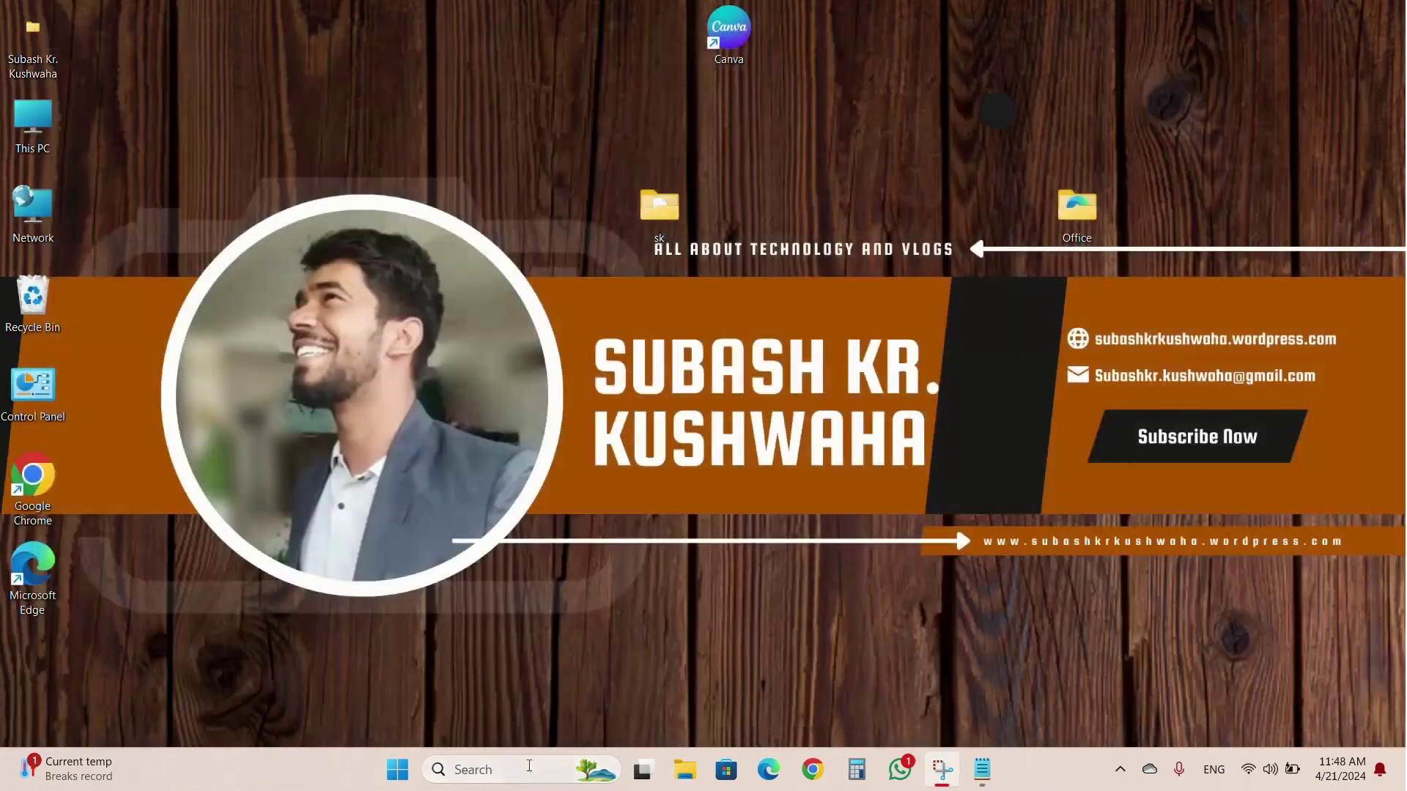
# Launch Excel, open a blank workbook, then close Excel.
pyautogui.click(500, 771)
pyautogui.write('ex')
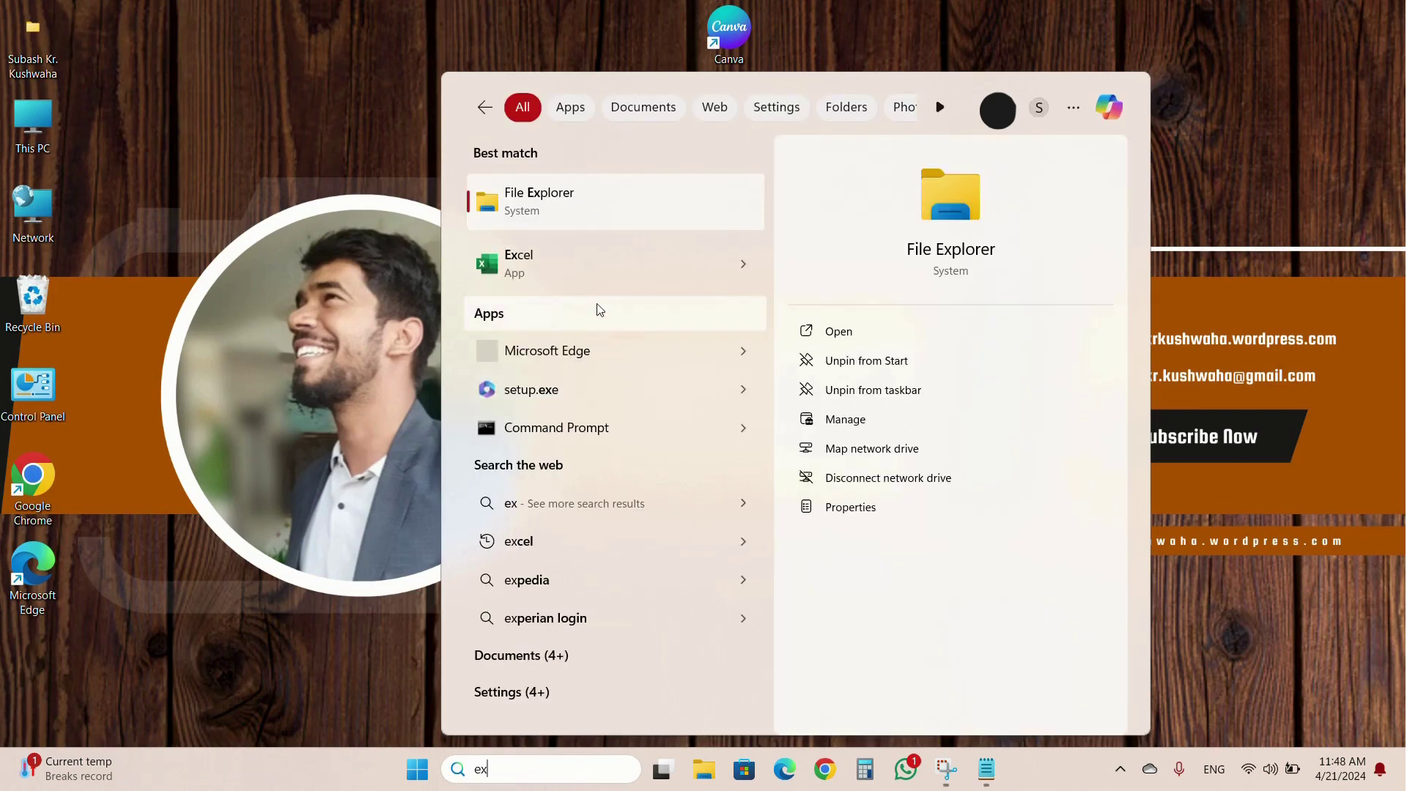
pyautogui.click(599, 271)
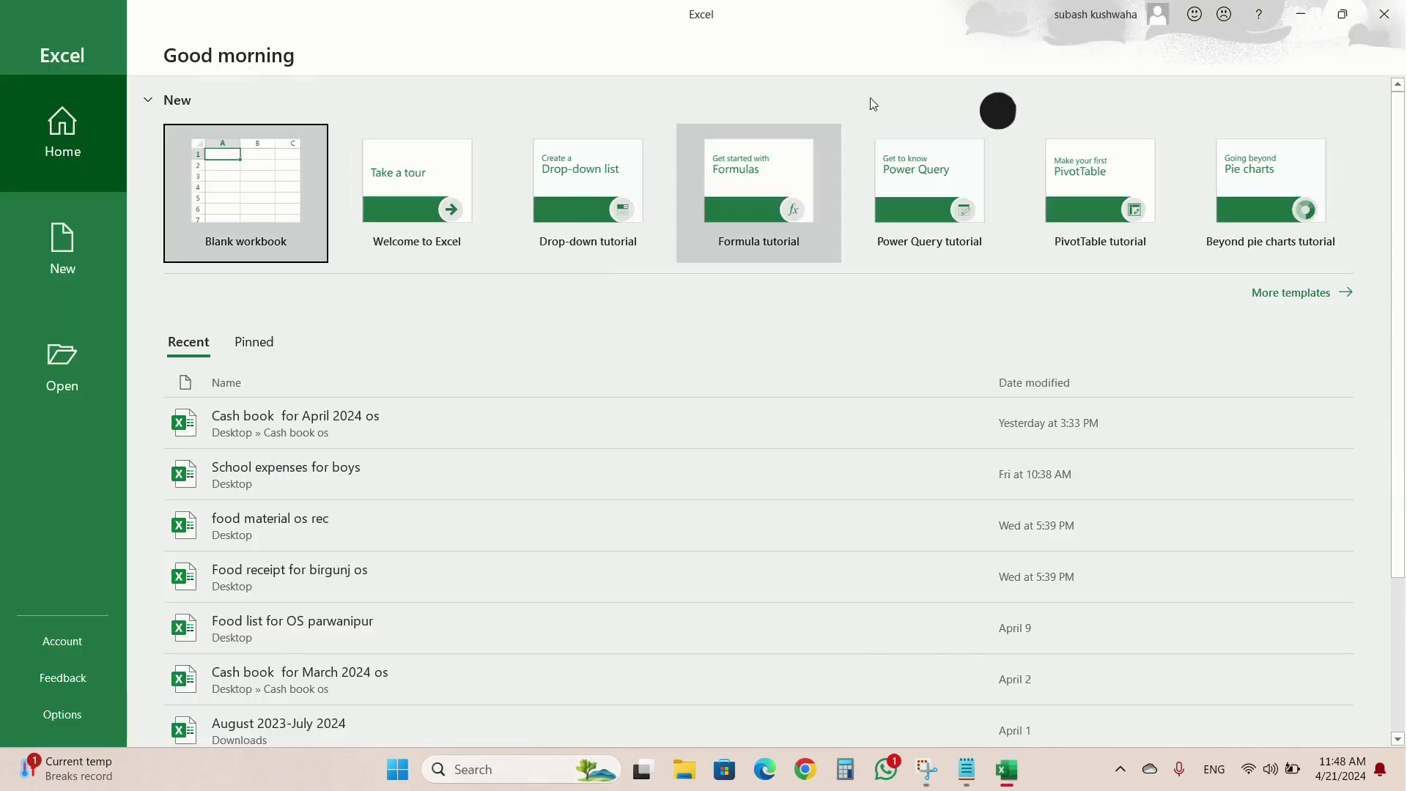
pyautogui.click(262, 218)
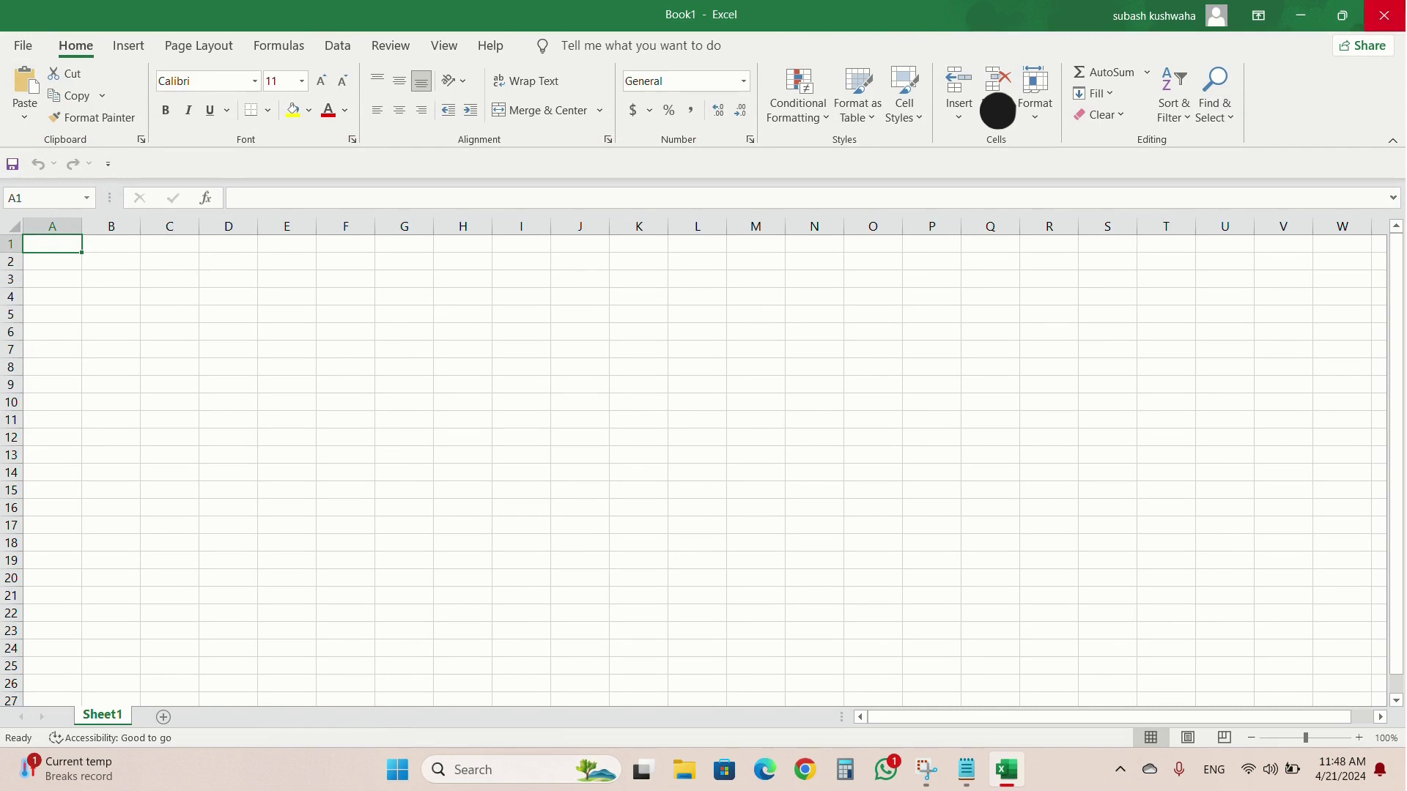
pyautogui.click(1383, 15)
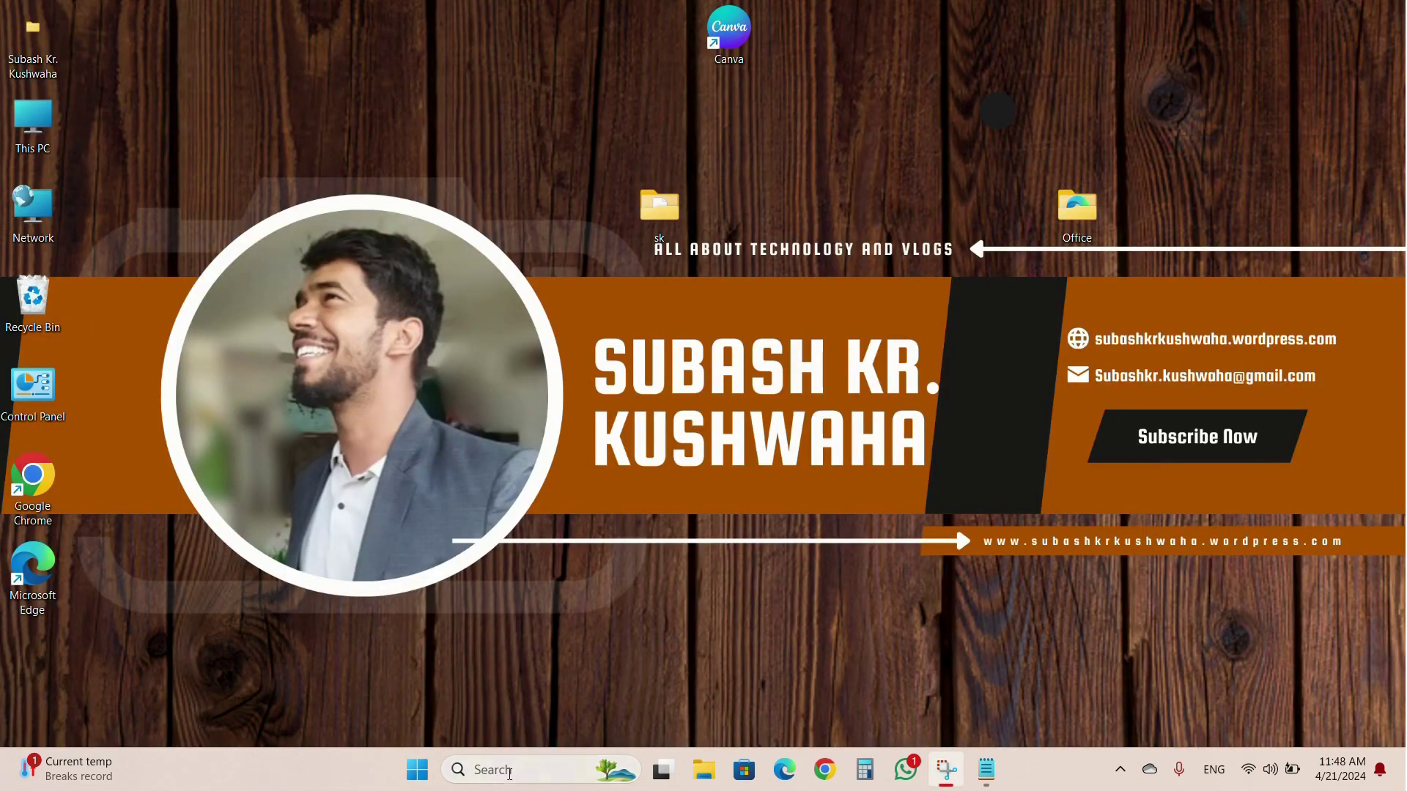
# Relaunch Excel and open its Account page showing version 2108.
pyautogui.click(510, 779)
pyautogui.write('e')
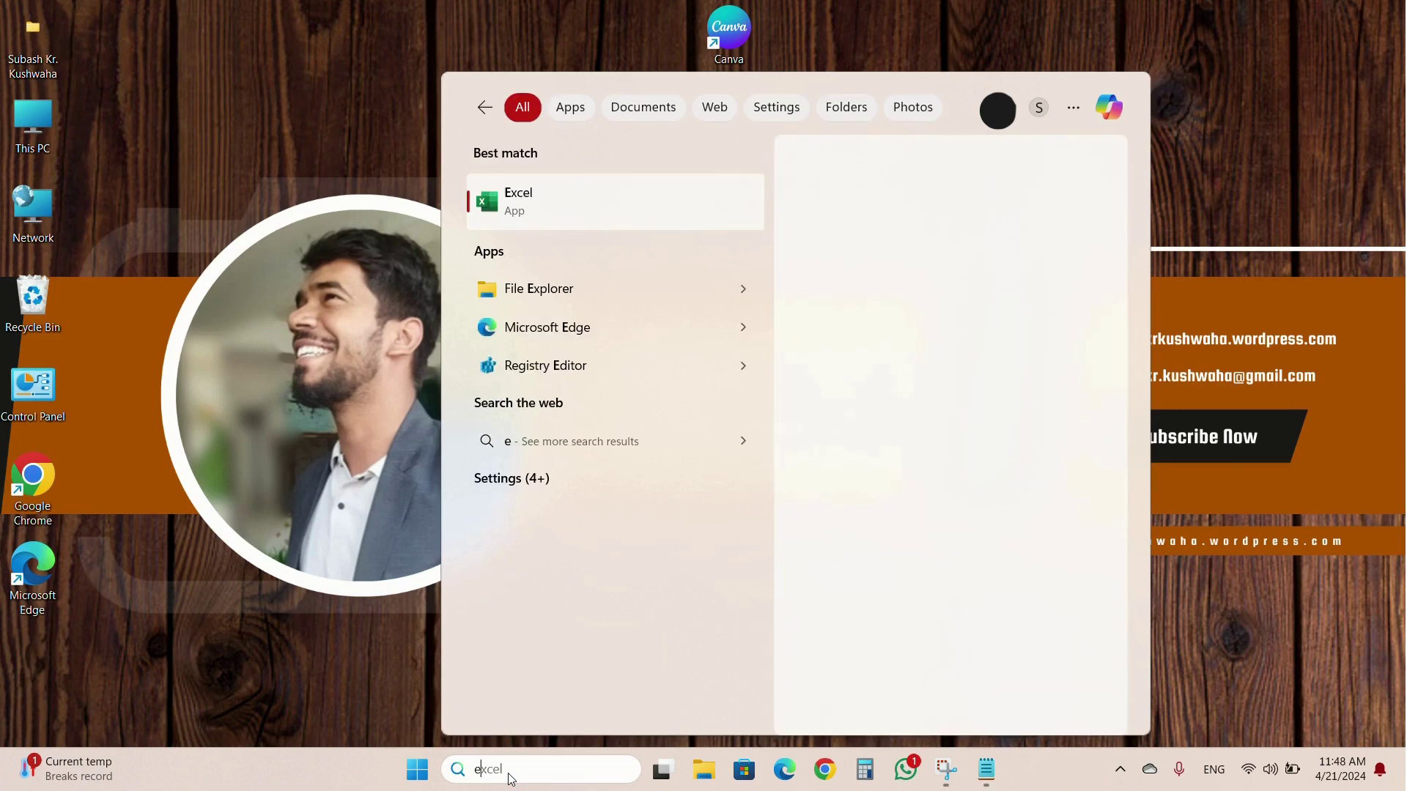
pyautogui.write('xcel')
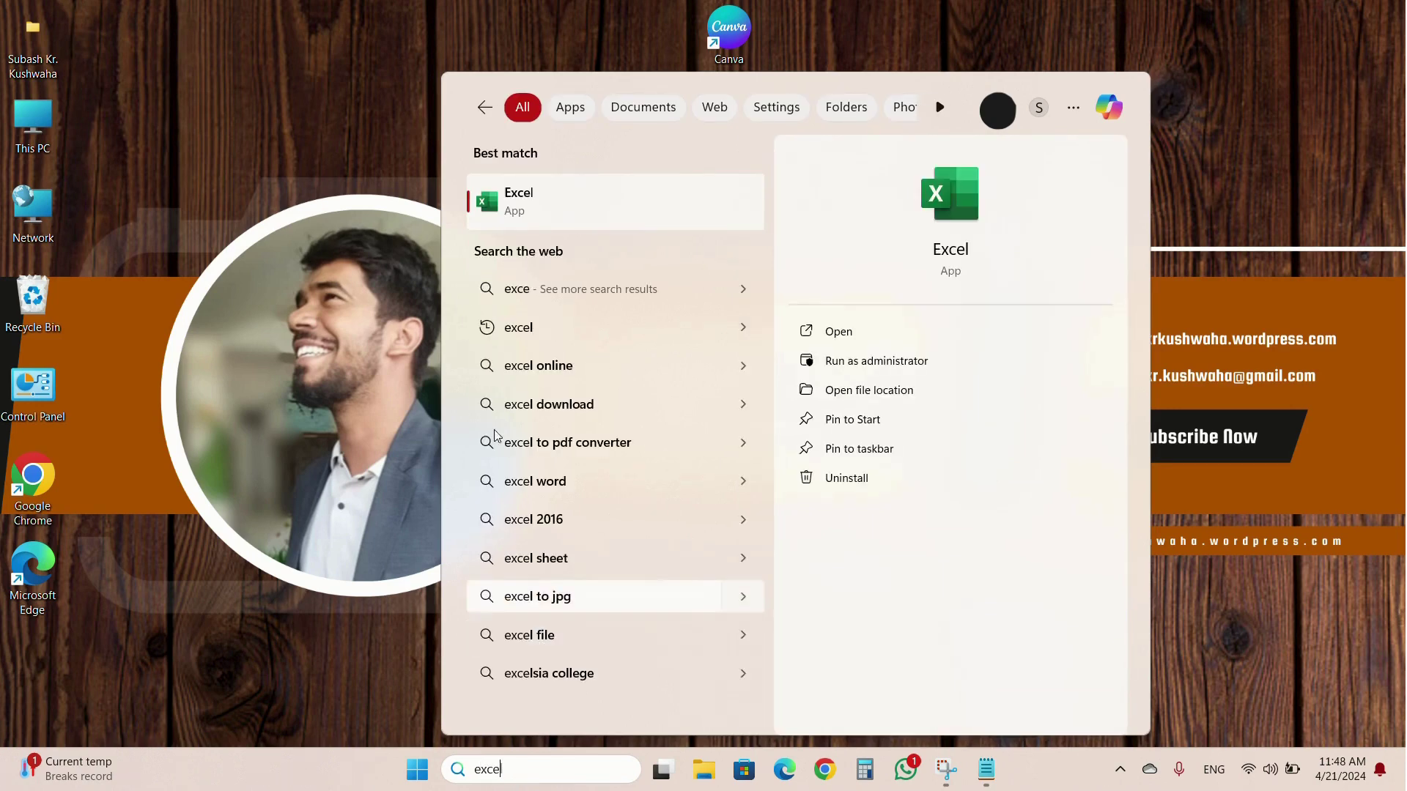
pyautogui.click(537, 205)
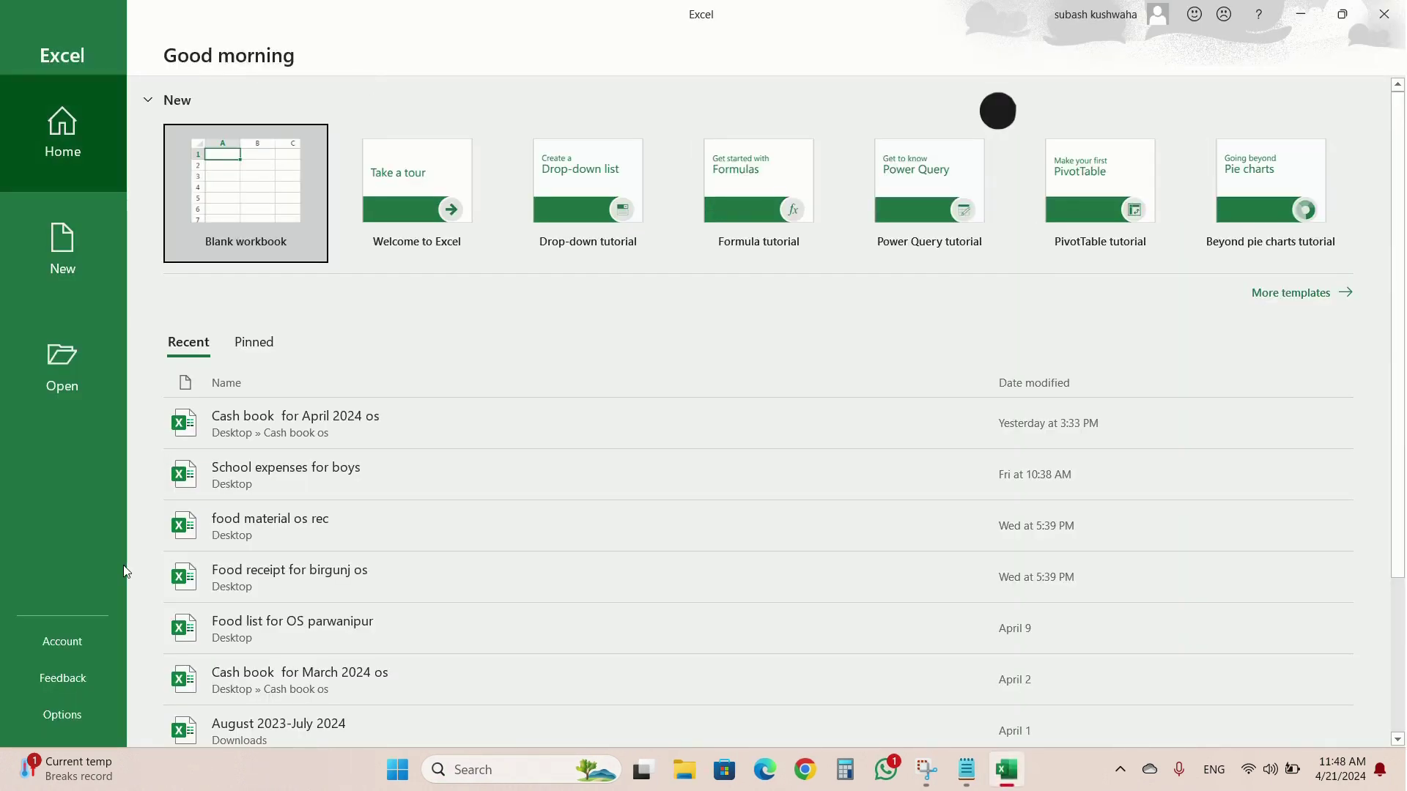
pyautogui.click(92, 641)
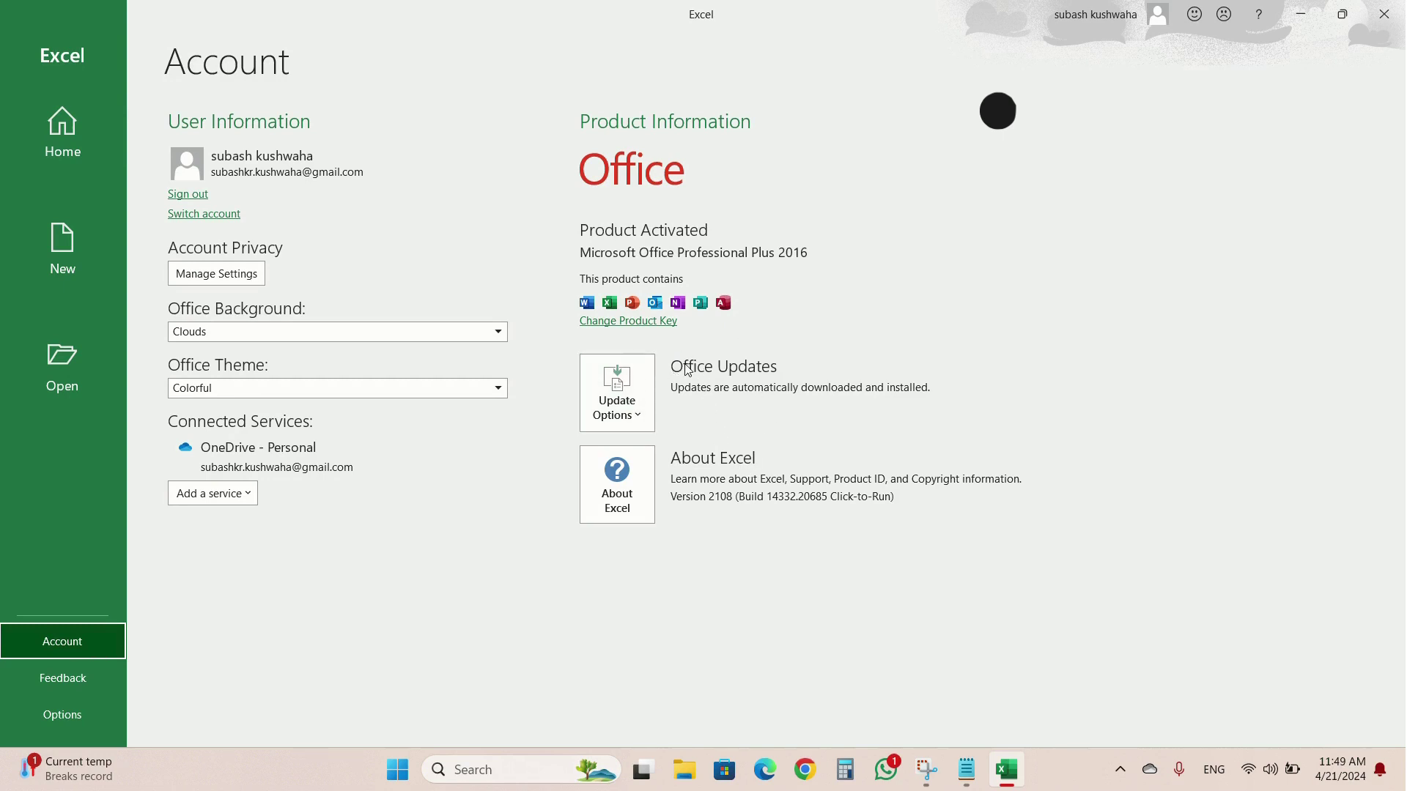
# Check Excel's Update Options on the Account page, then close Excel.
pyautogui.click(636, 390)
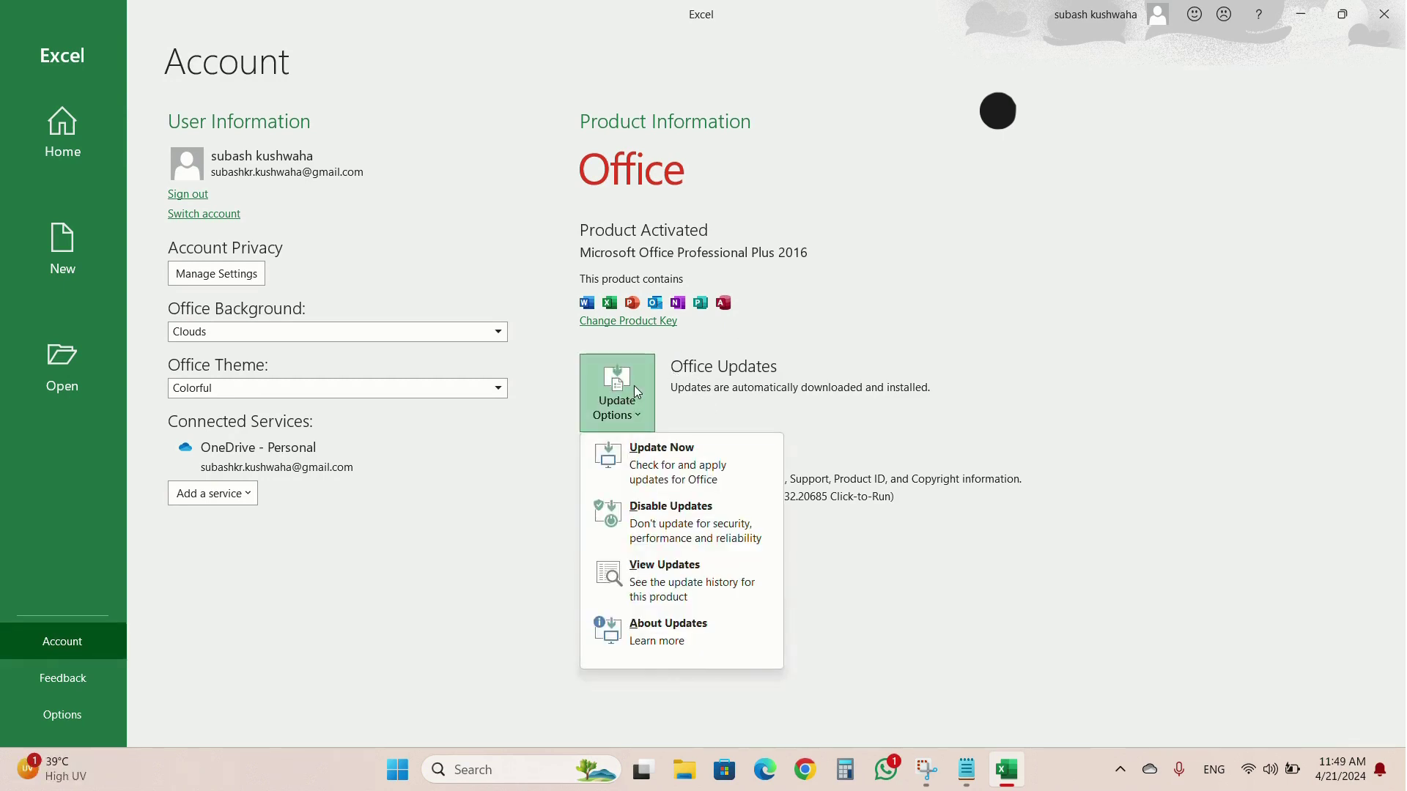
pyautogui.click(834, 285)
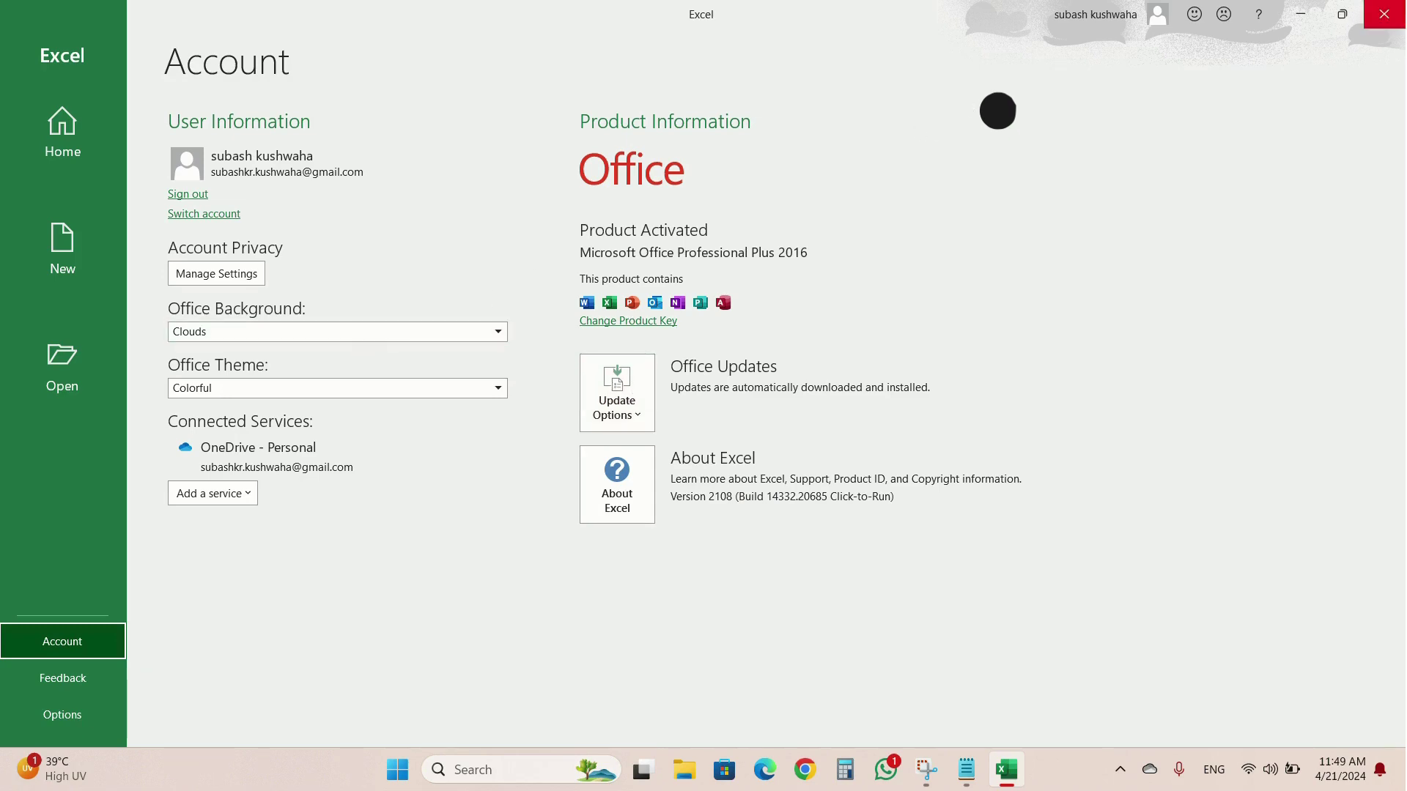
pyautogui.click(1383, 14)
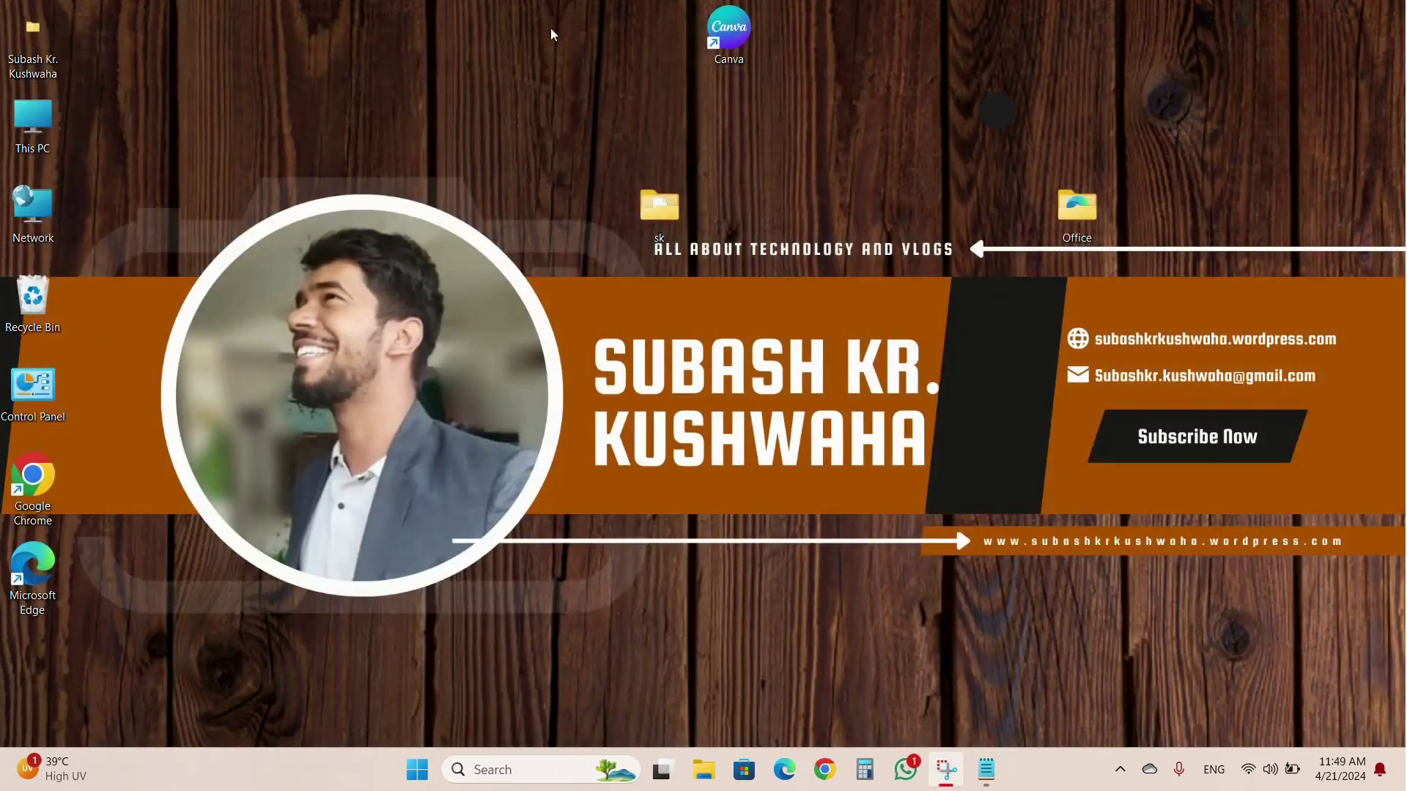